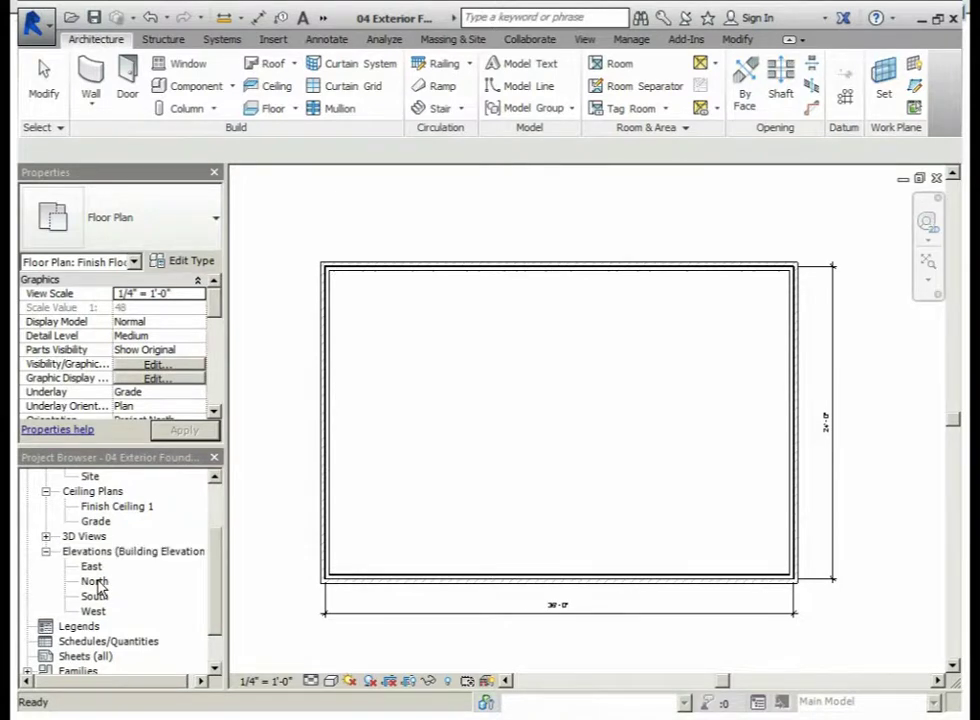
Open the North elevation view
double_click(97, 582)
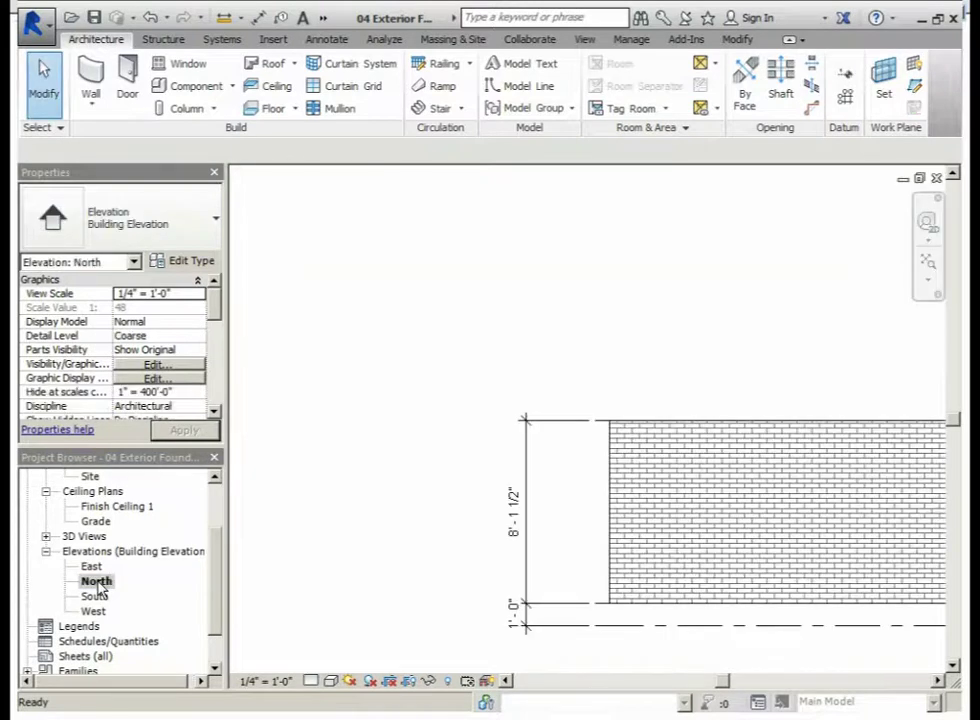
click(927, 262)
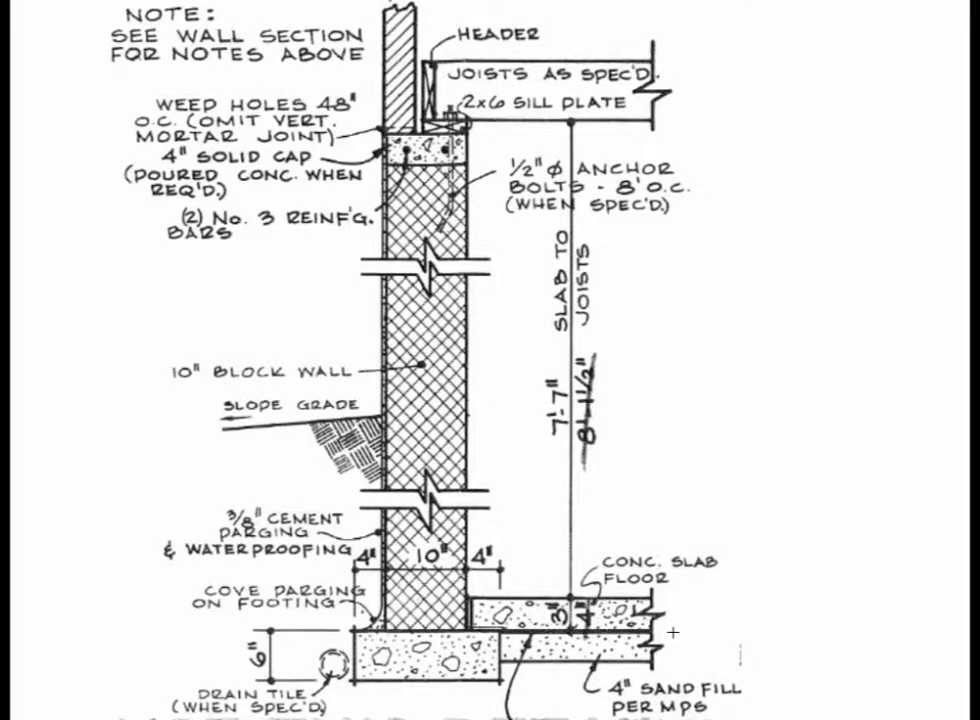
drag(673, 632, 213, 621)
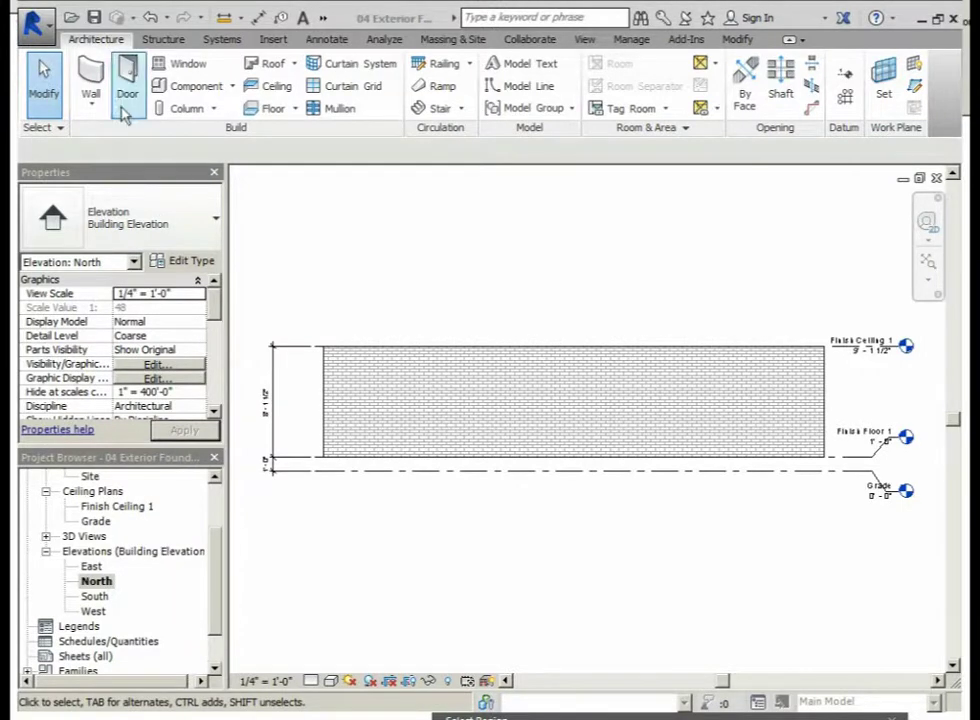
Draw a new level line about 14' below Grade, aligned with the ends of the existing levels
click(100, 42)
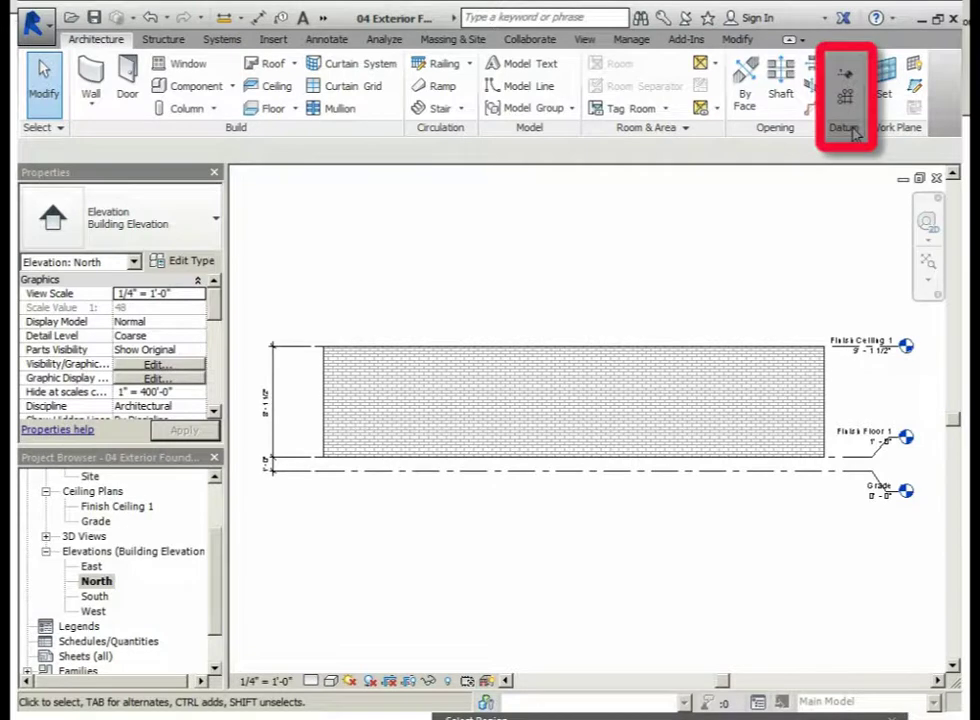
click(845, 77)
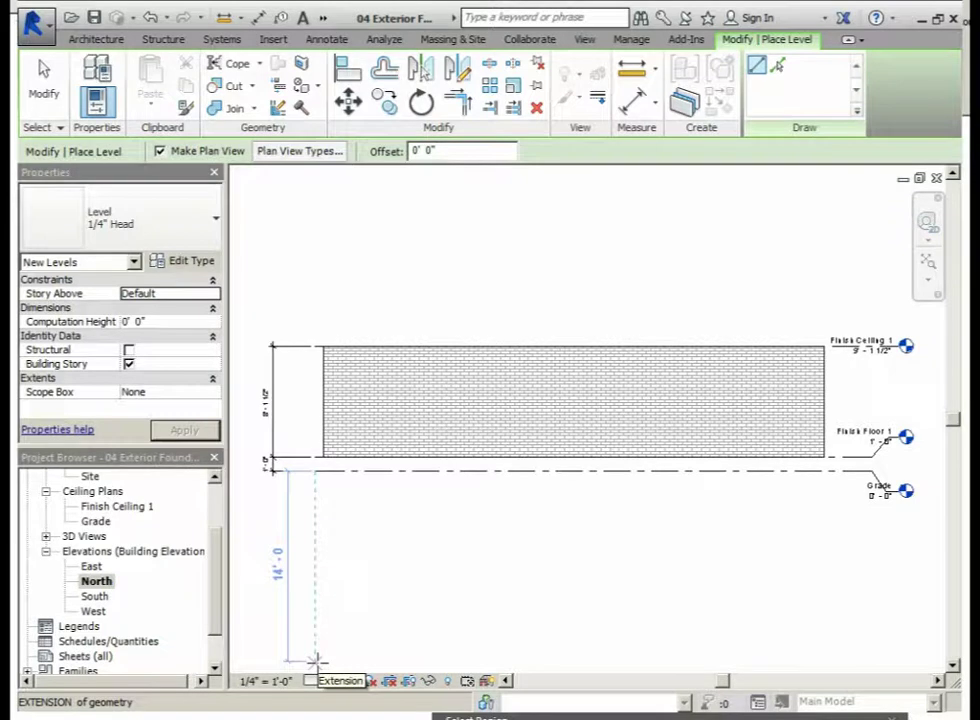
click(316, 660)
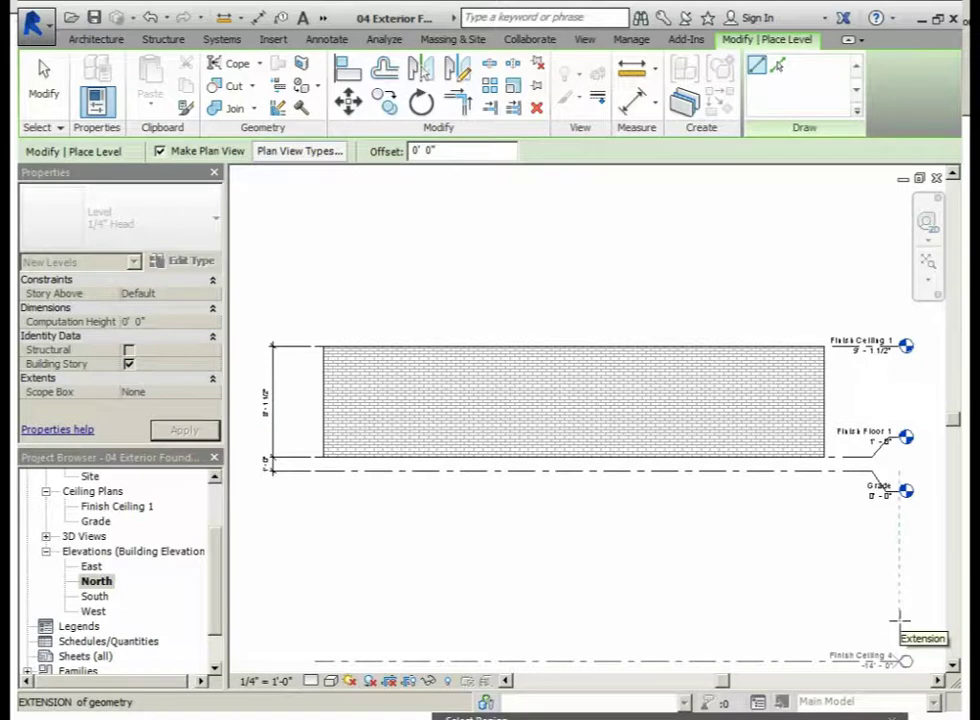
click(898, 620)
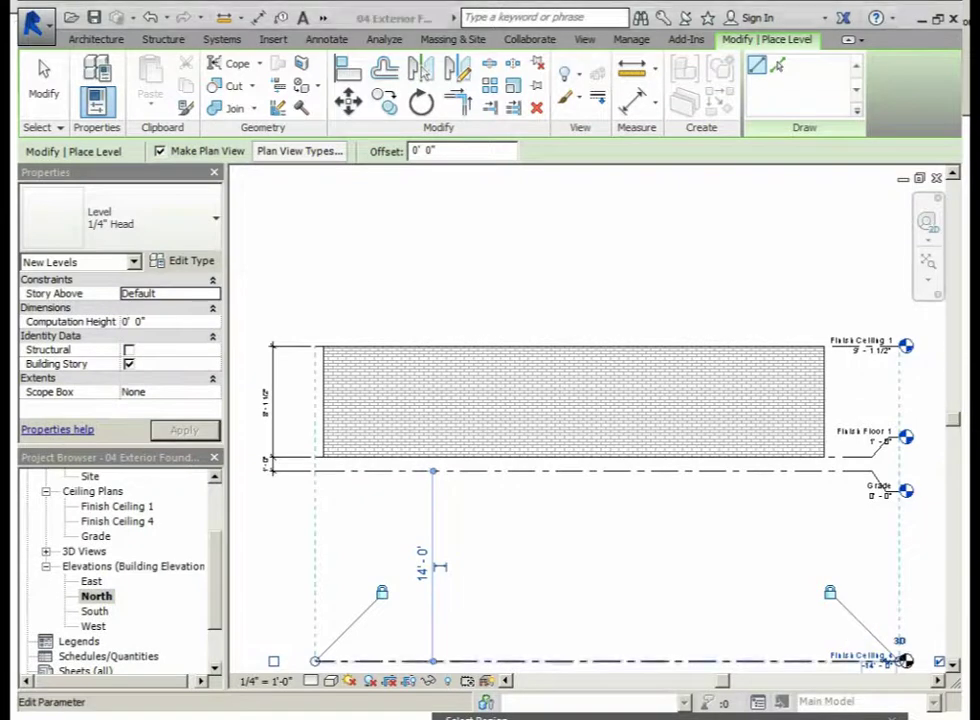
Rename the new lowest level T. O. F. and rename its corresponding views to match
click(952, 667)
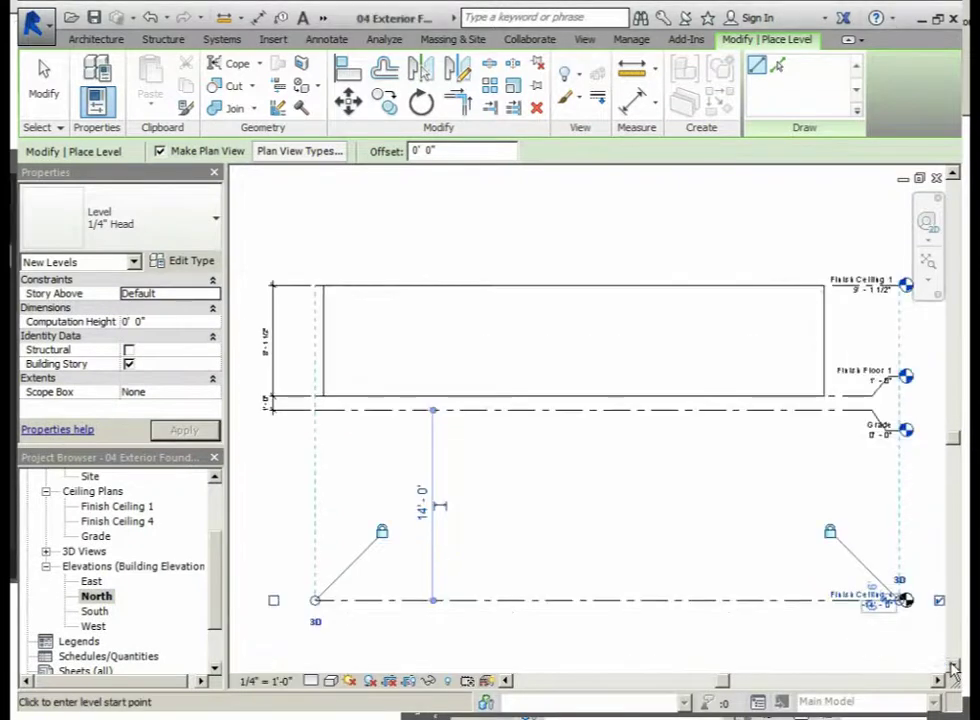
scroll(880, 535, up, 1)
scroll(893, 535, up, 3)
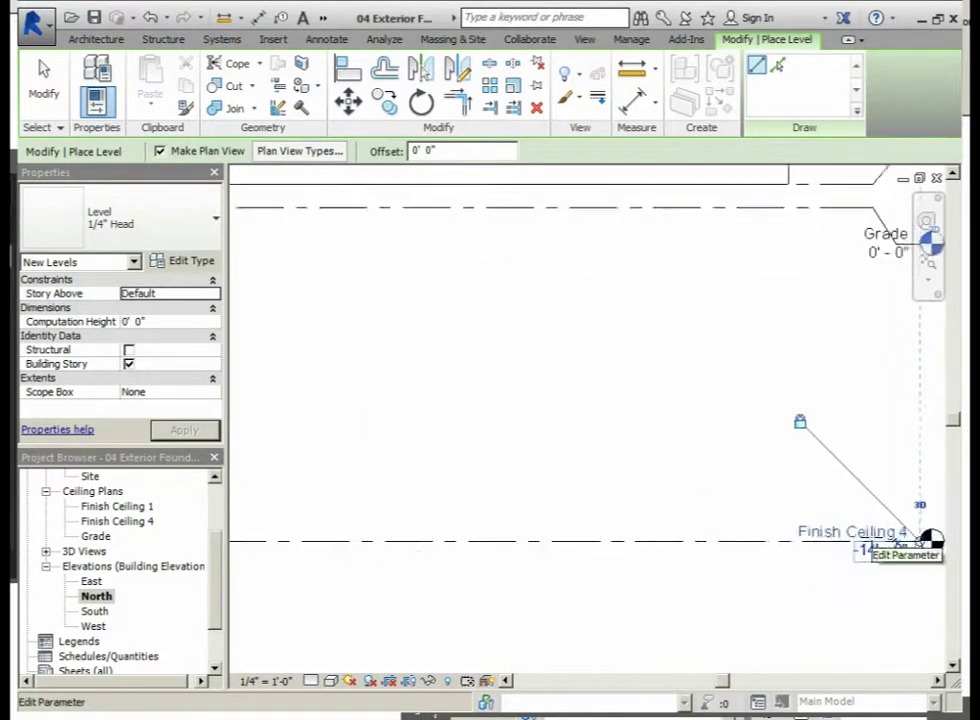
click(868, 531)
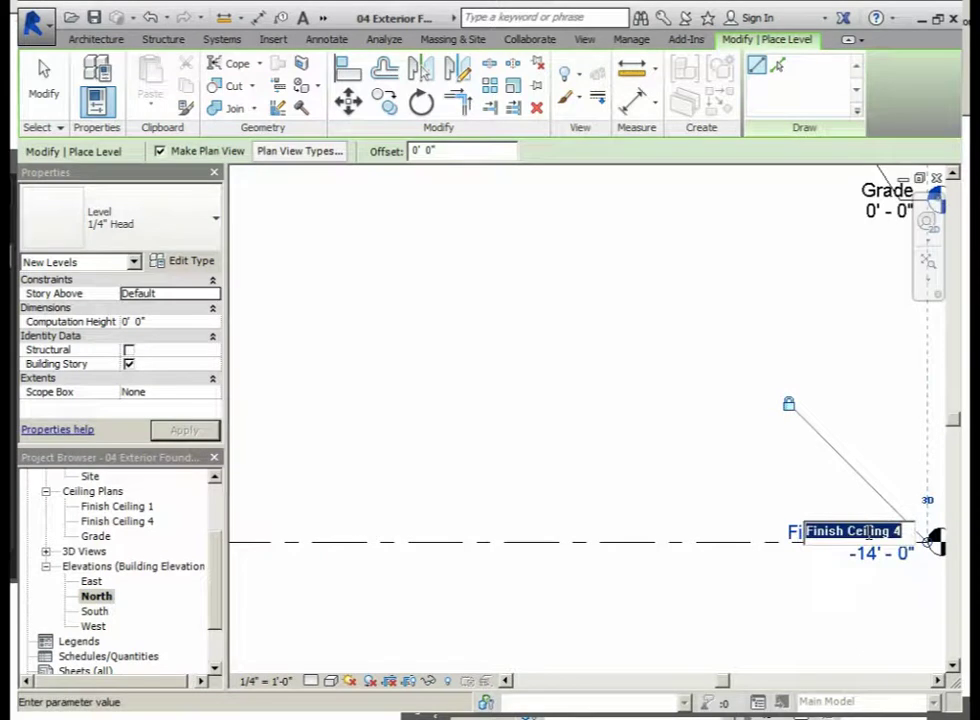
text(T. O. )
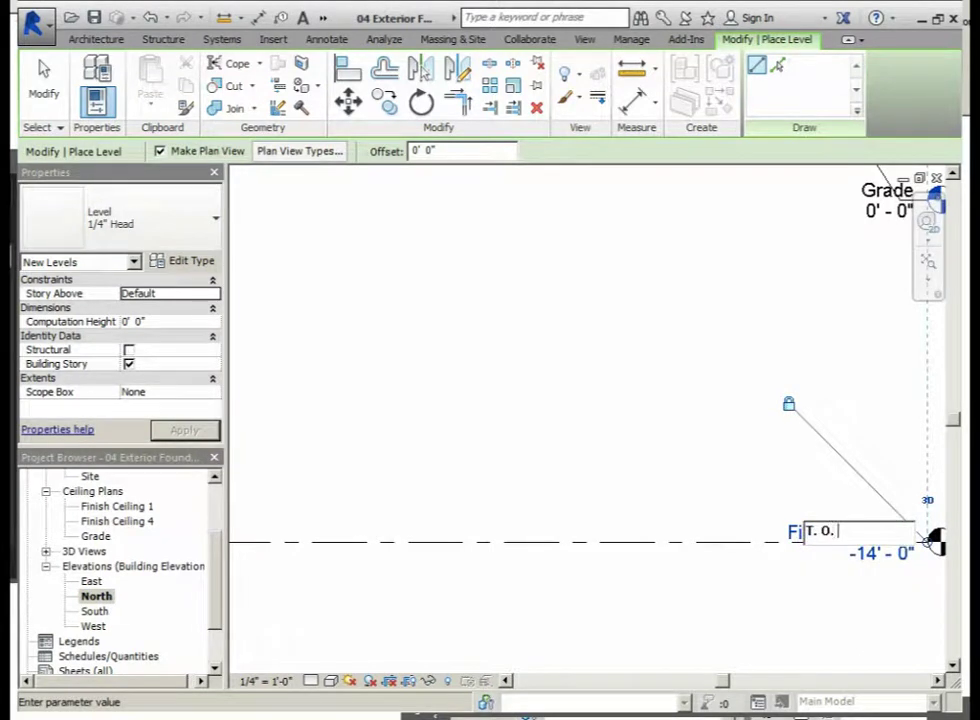
text(F.)
key(Return)
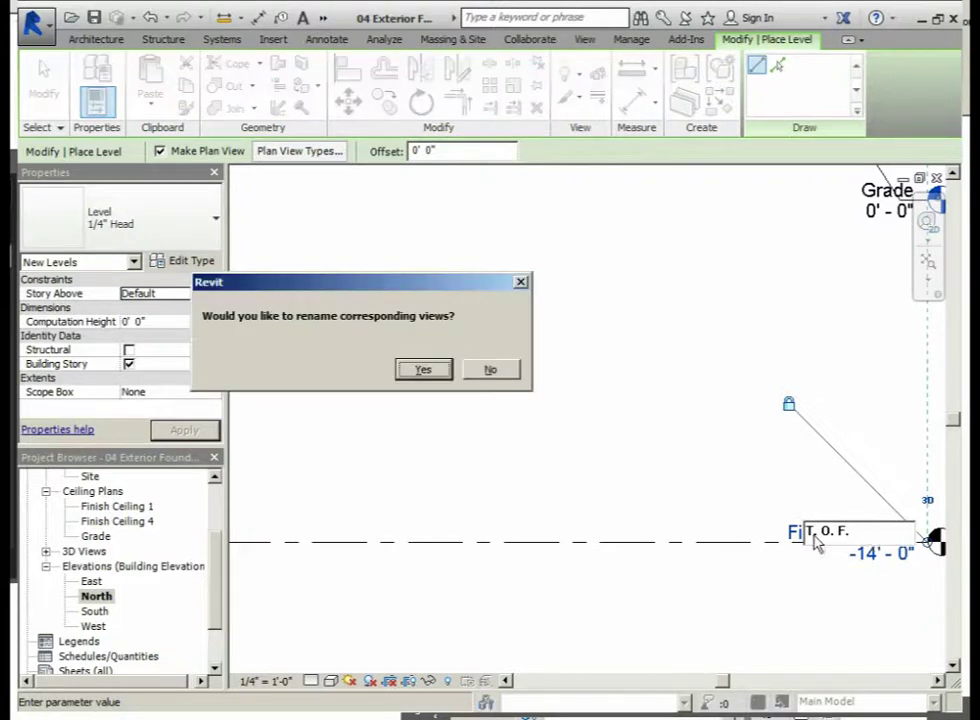
click(425, 371)
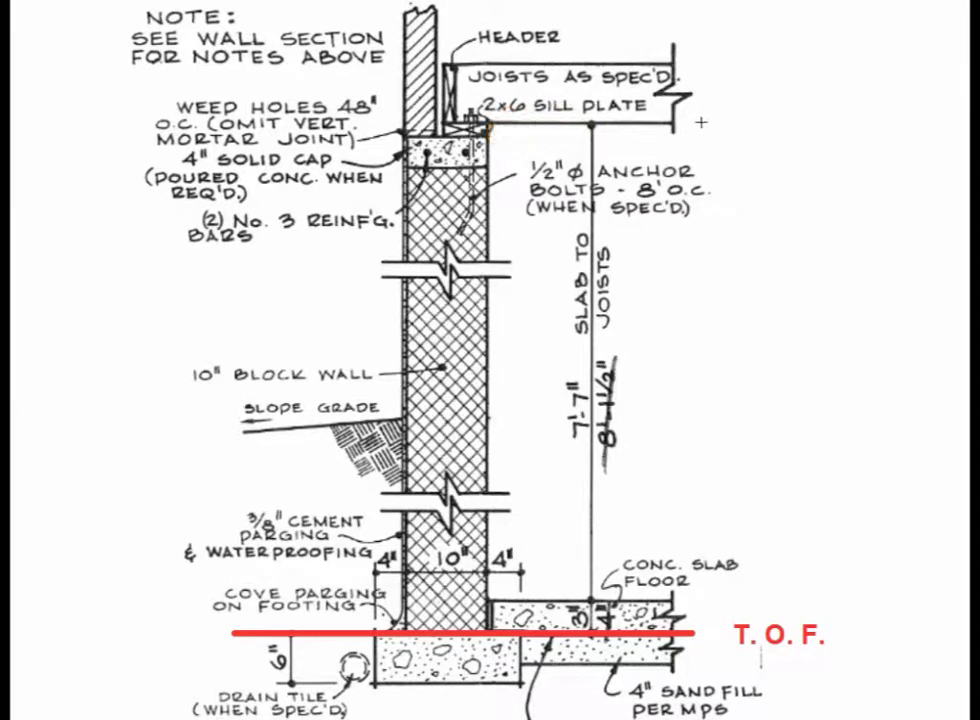
Draw another level about 4'-6" below Grade, aligned with both ends of the other levels
drag(703, 122, 445, 122)
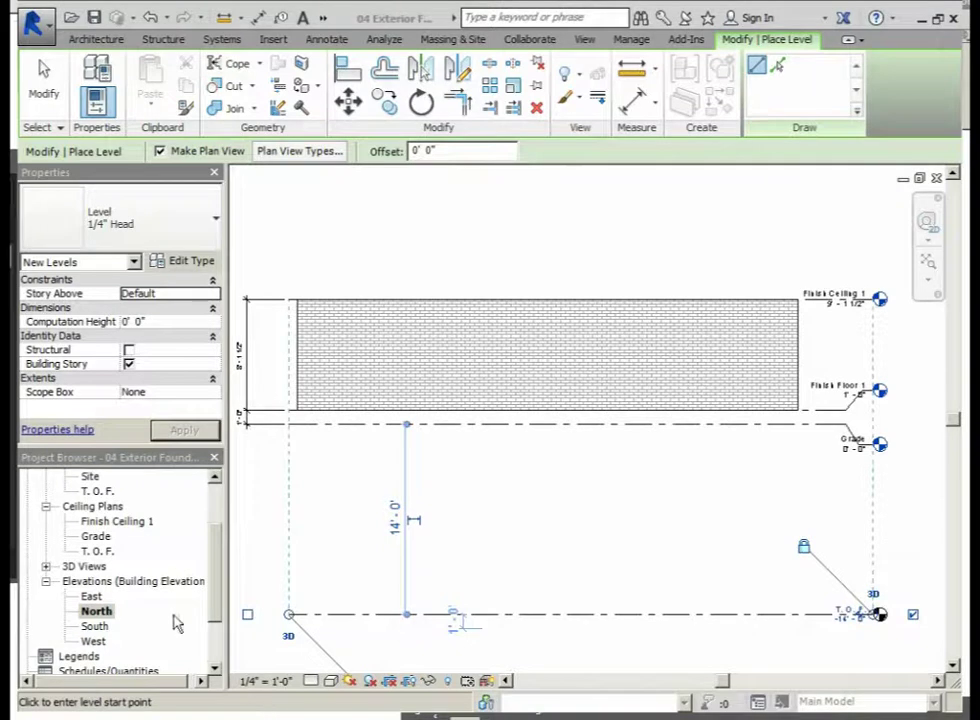
click(45, 100)
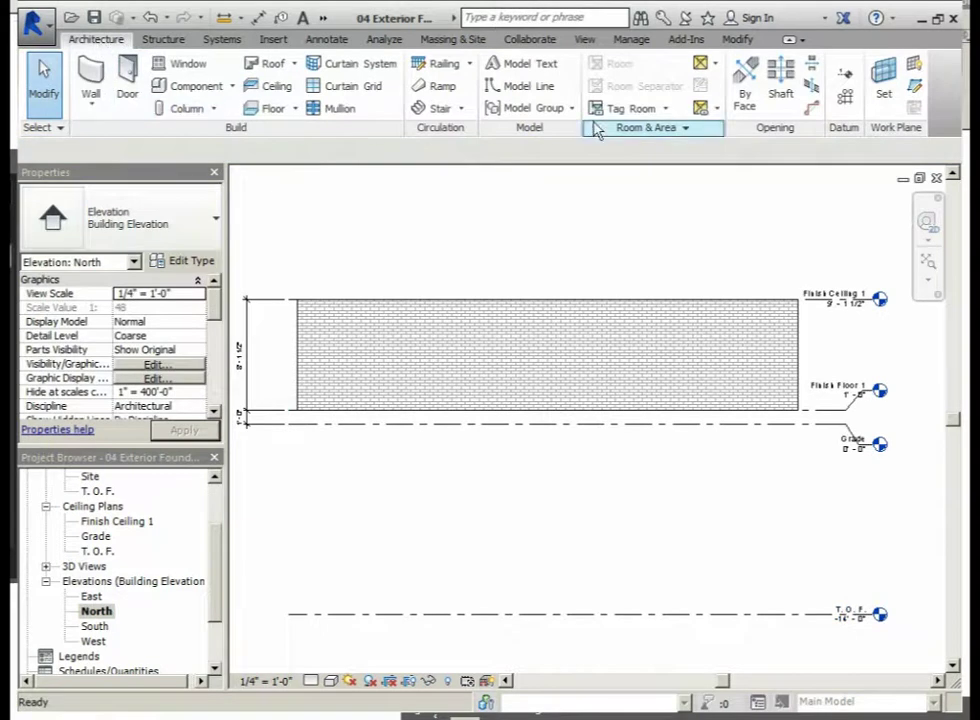
click(845, 74)
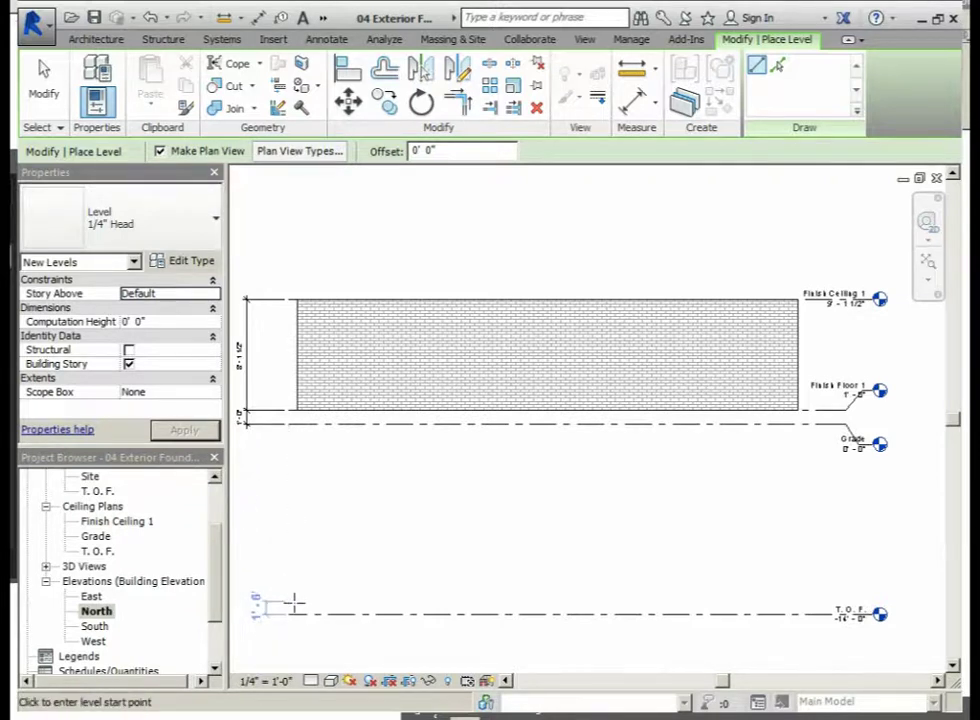
click(288, 487)
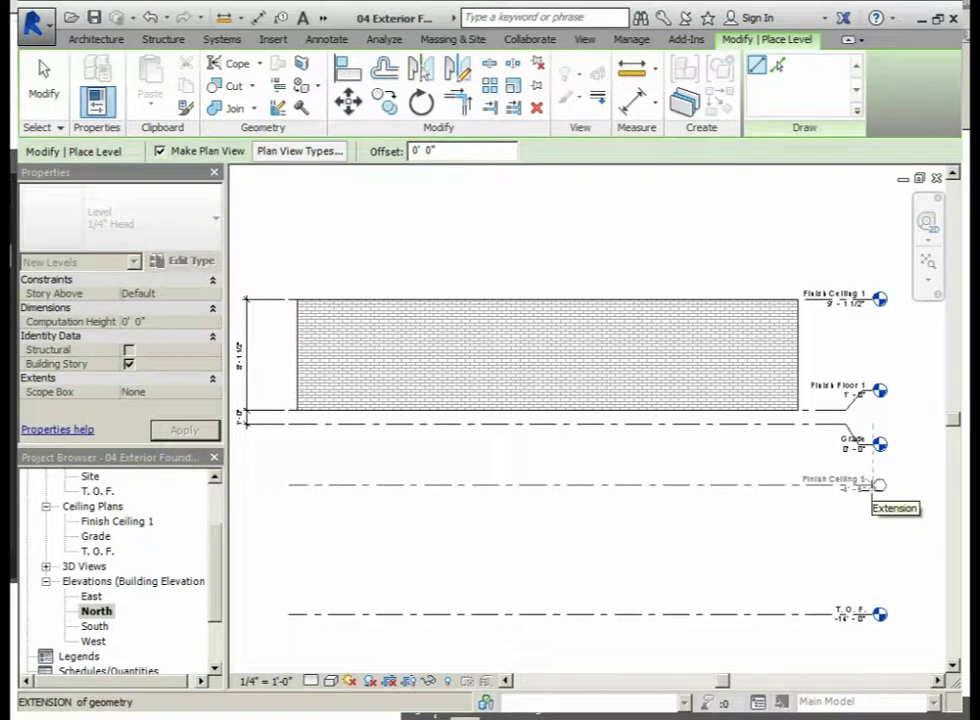
click(879, 486)
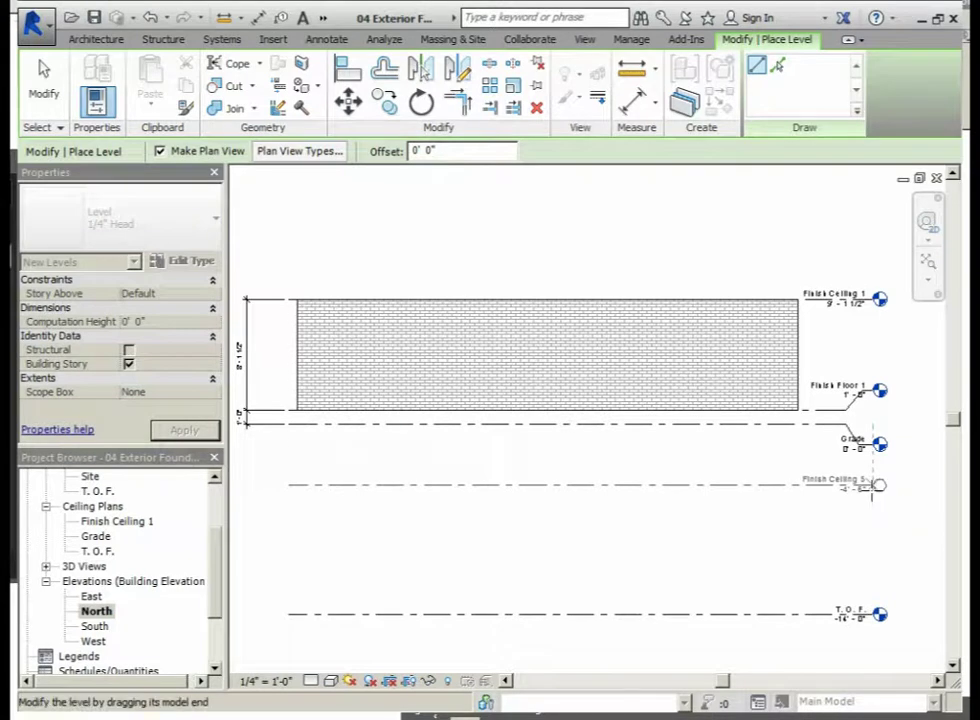
Rename the level between Grade and T. O. F. to Basement Ceiling without renaming its corresponding views
scroll(825, 468, up, 2)
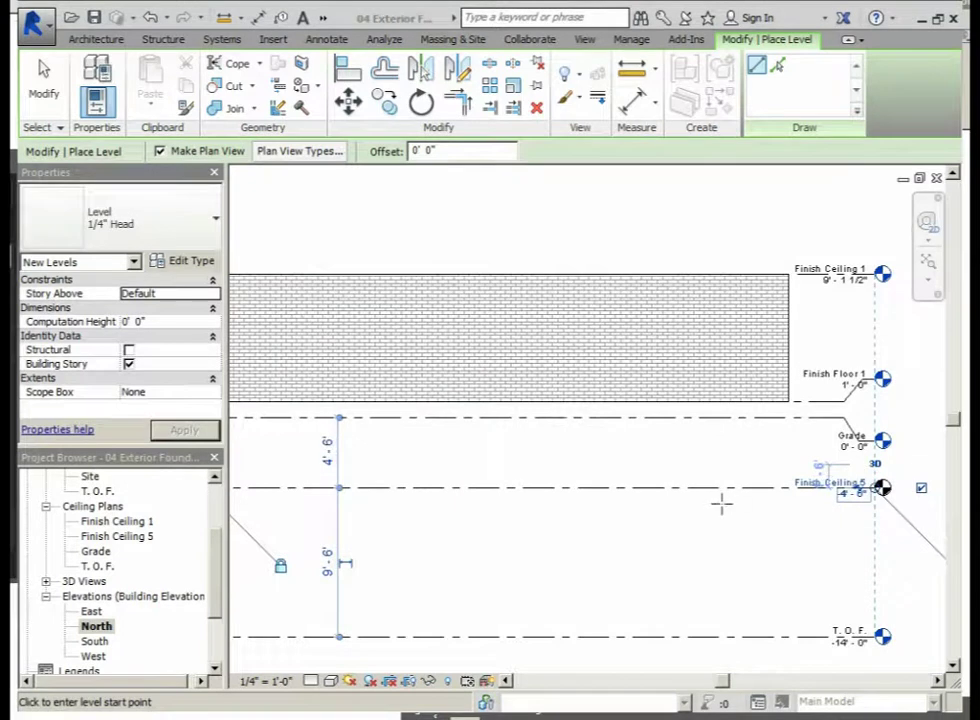
click(817, 484)
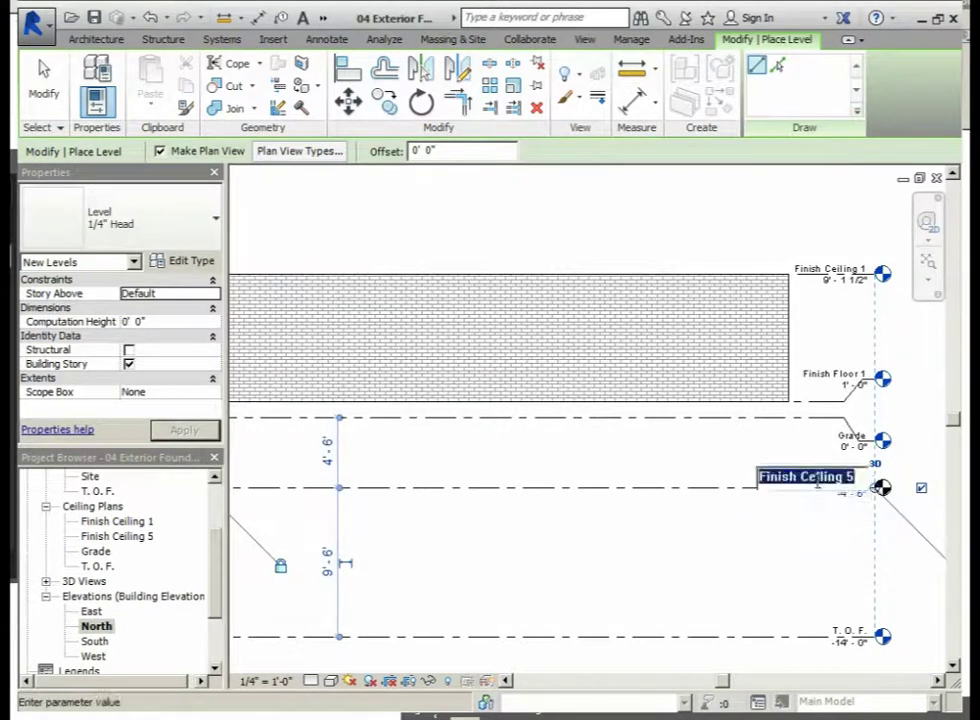
text(Basement Ceiling)
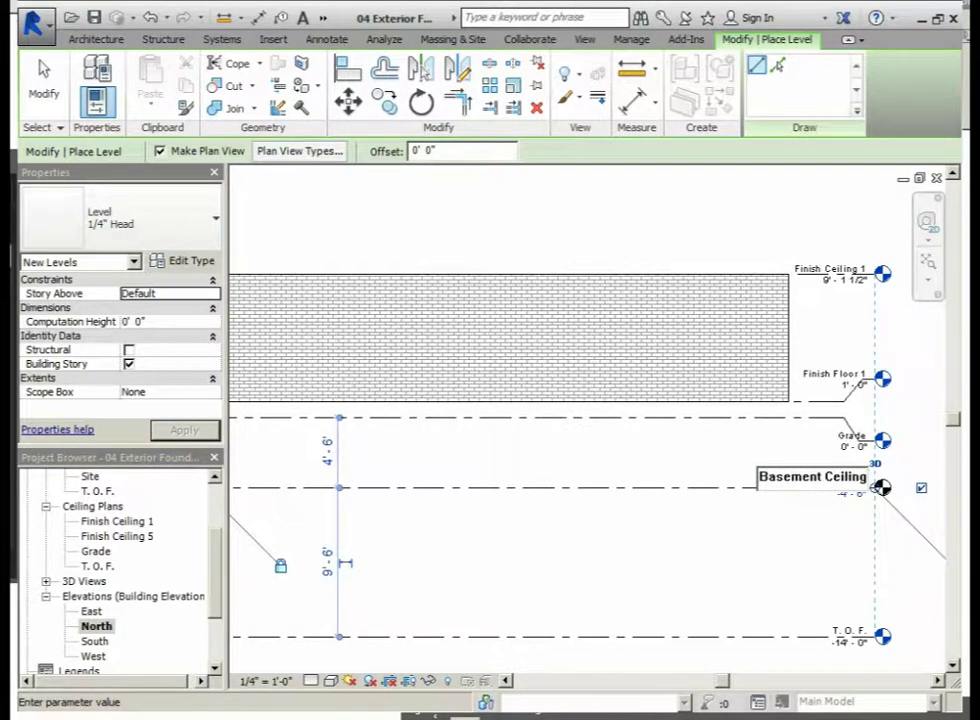
key(Return)
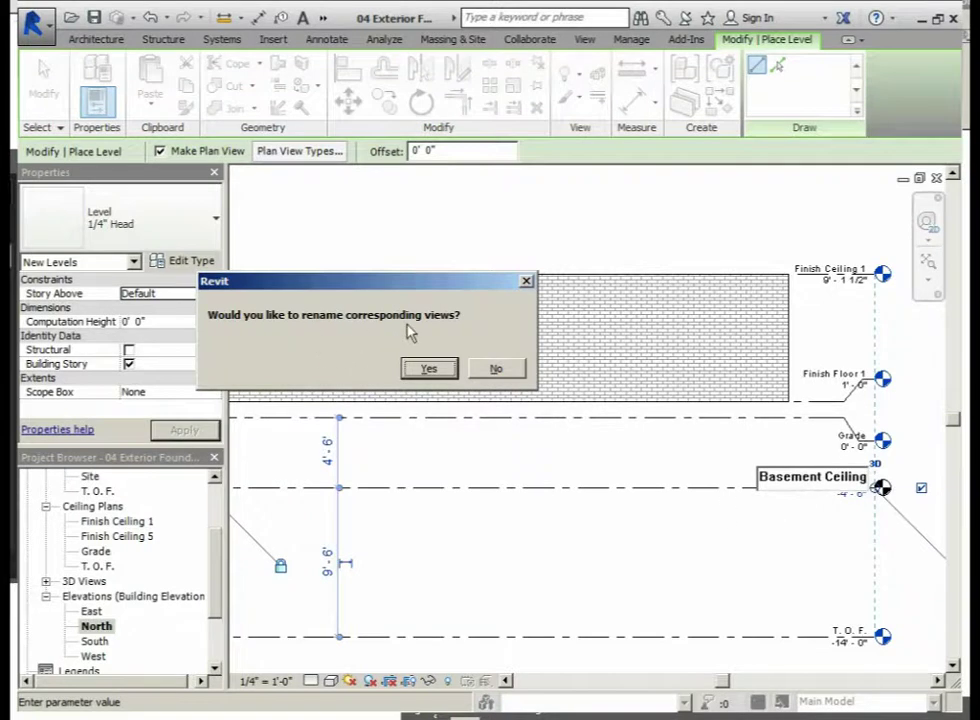
click(497, 370)
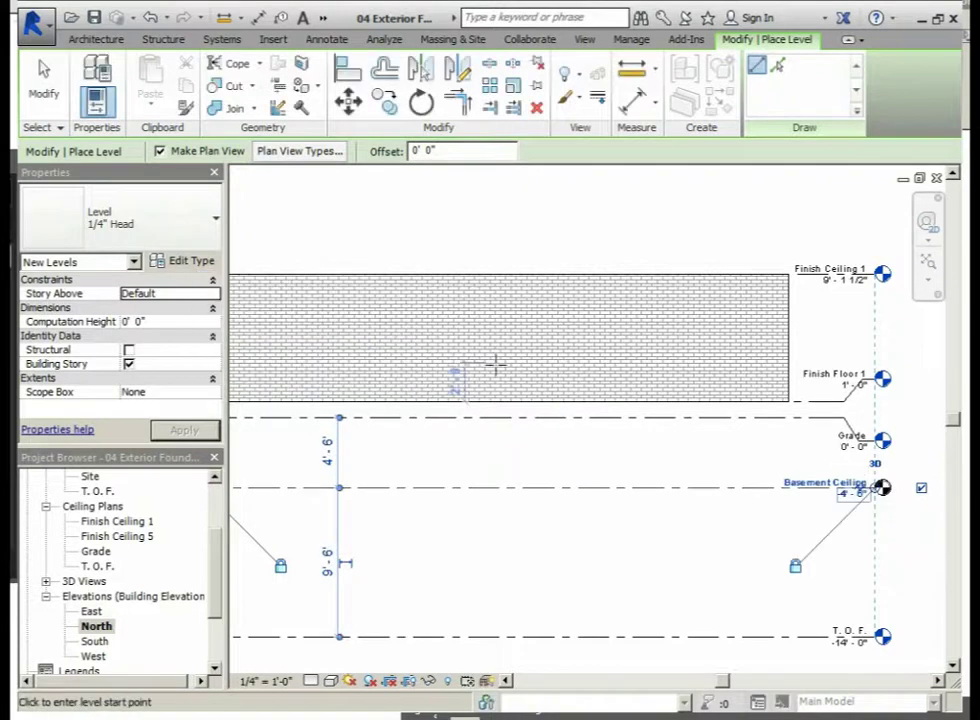
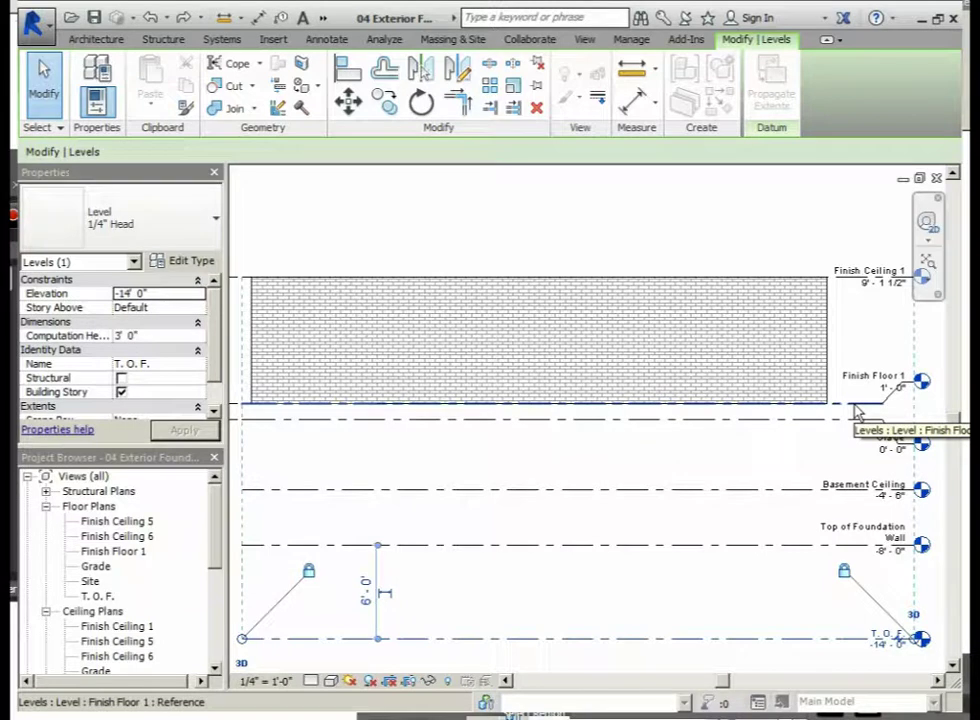
Move the upper witness line of the T. O. F. level's temporary dimension to the Finish Floor 1 level
click(855, 412)
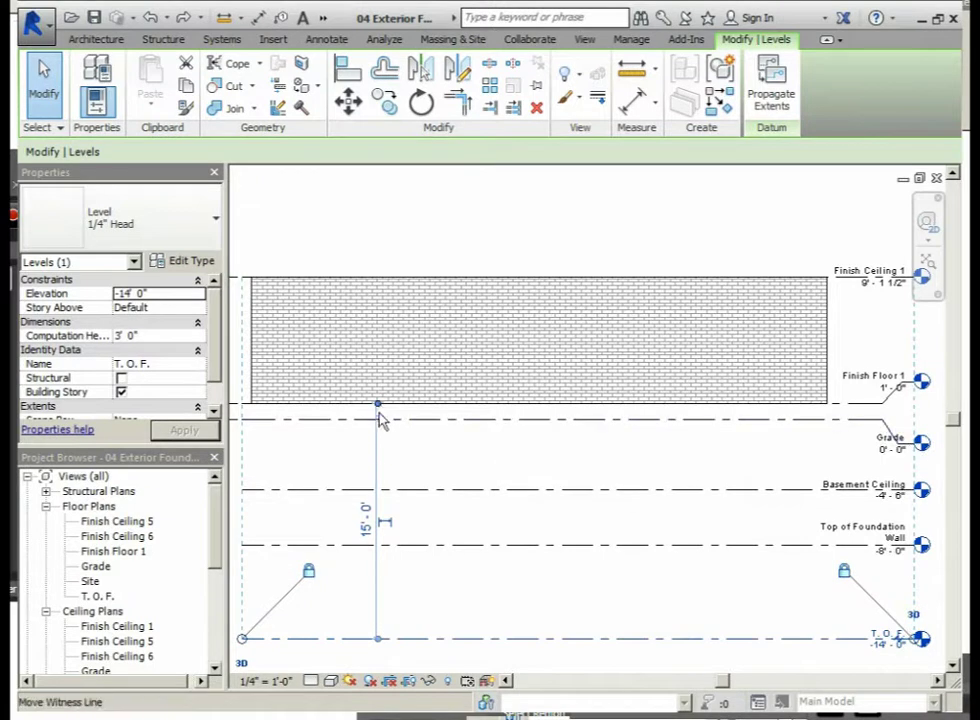
click(388, 547)
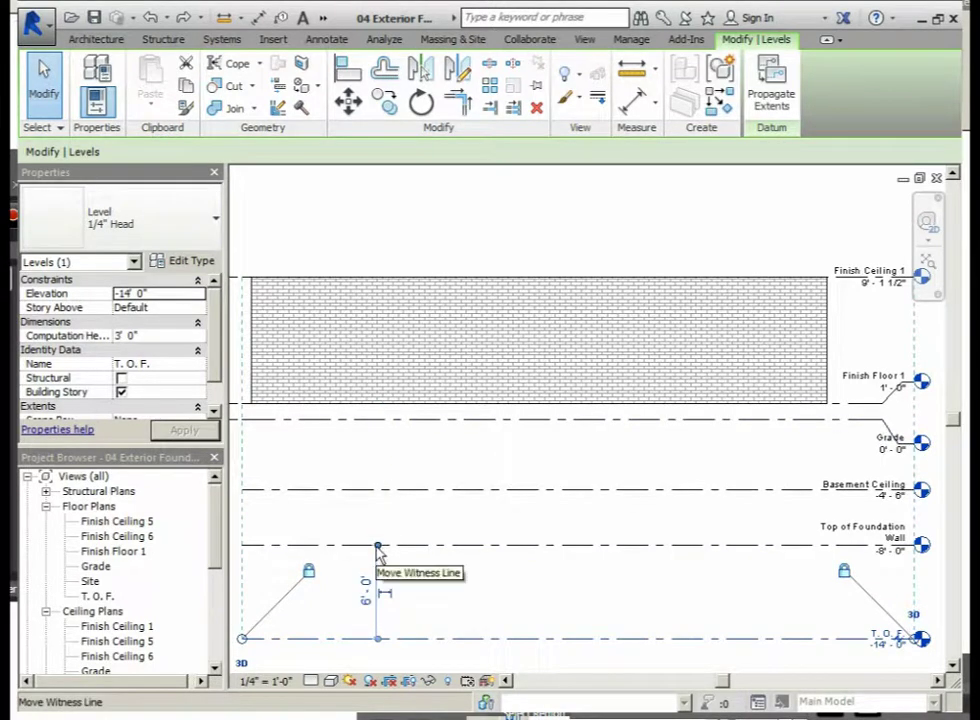
key(Tab)
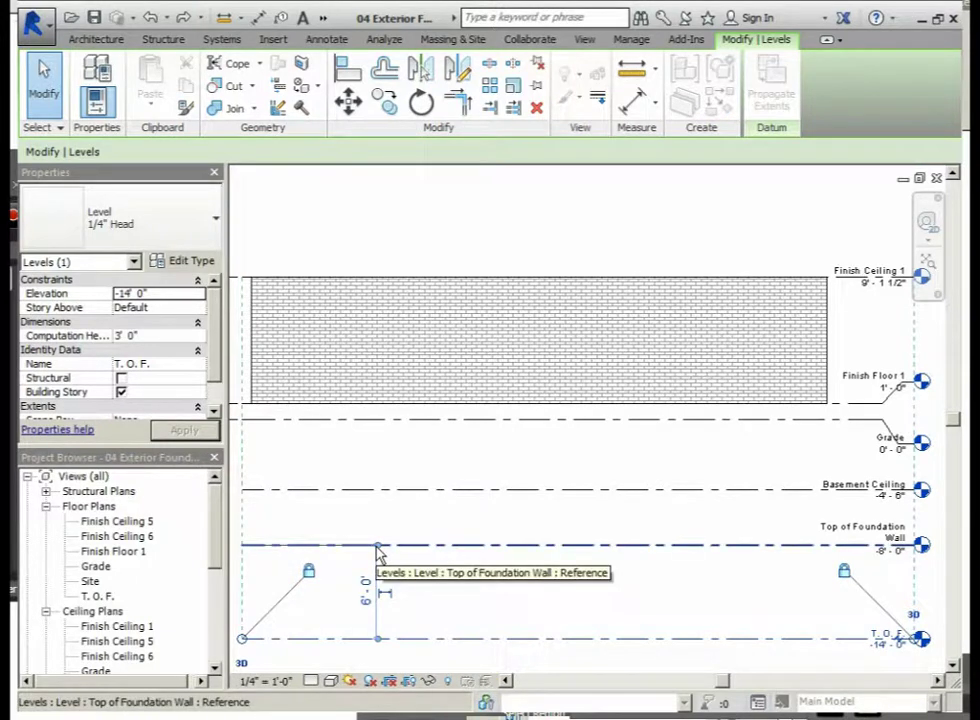
drag(378, 553, 850, 410)
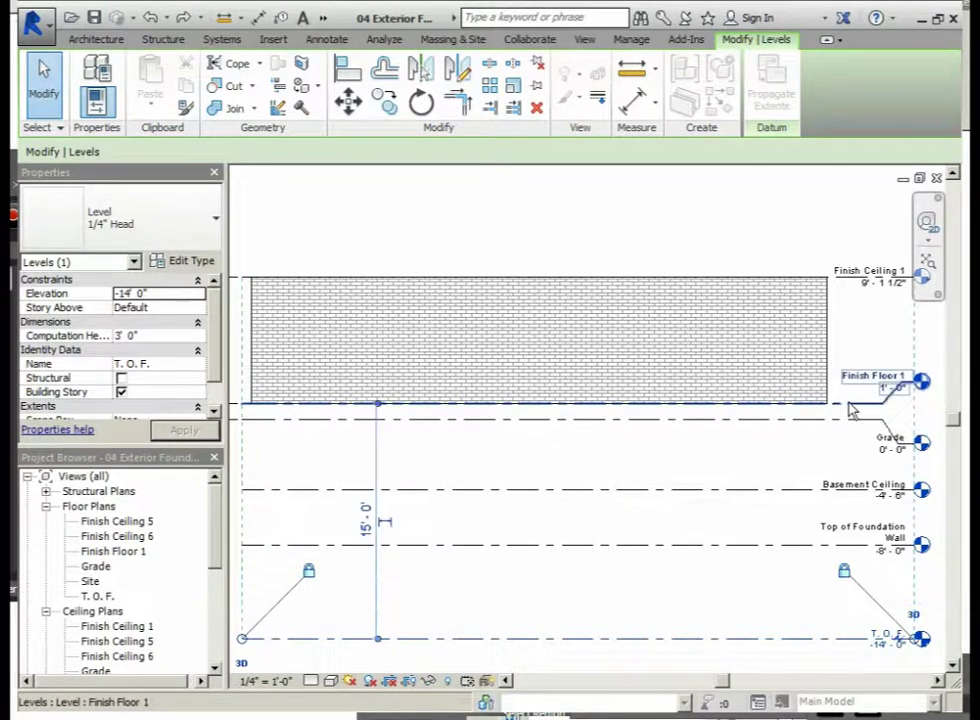
Enter the formula = 3/4" + 7 1/4" + 7'7" + 4" as the distance from Finish Floor 1 to T. O. F
click(367, 533)
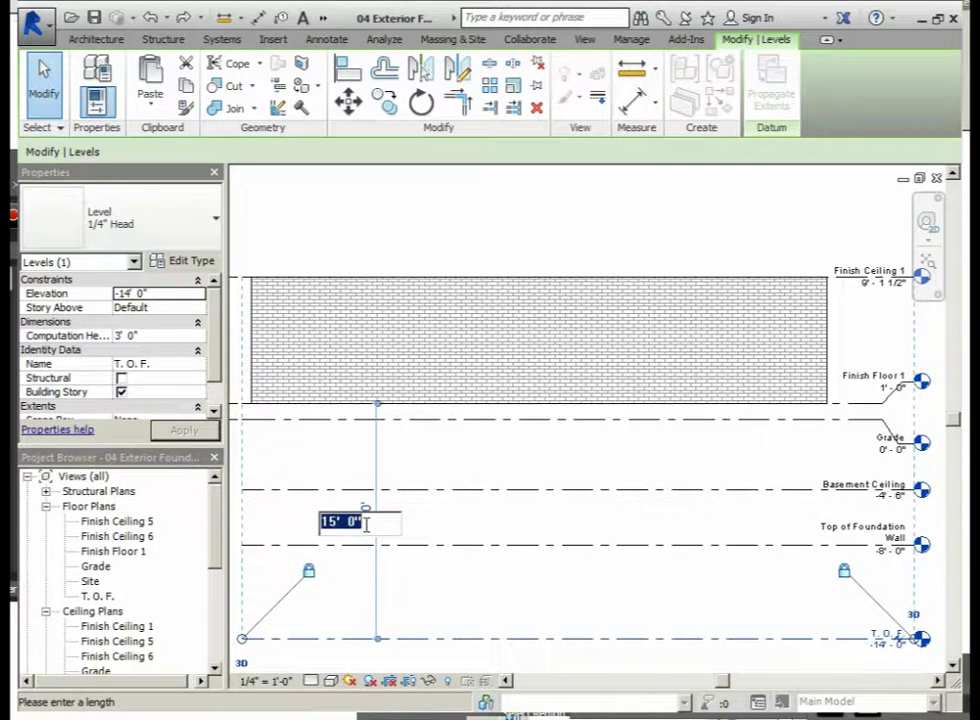
text(= 3/4" =)
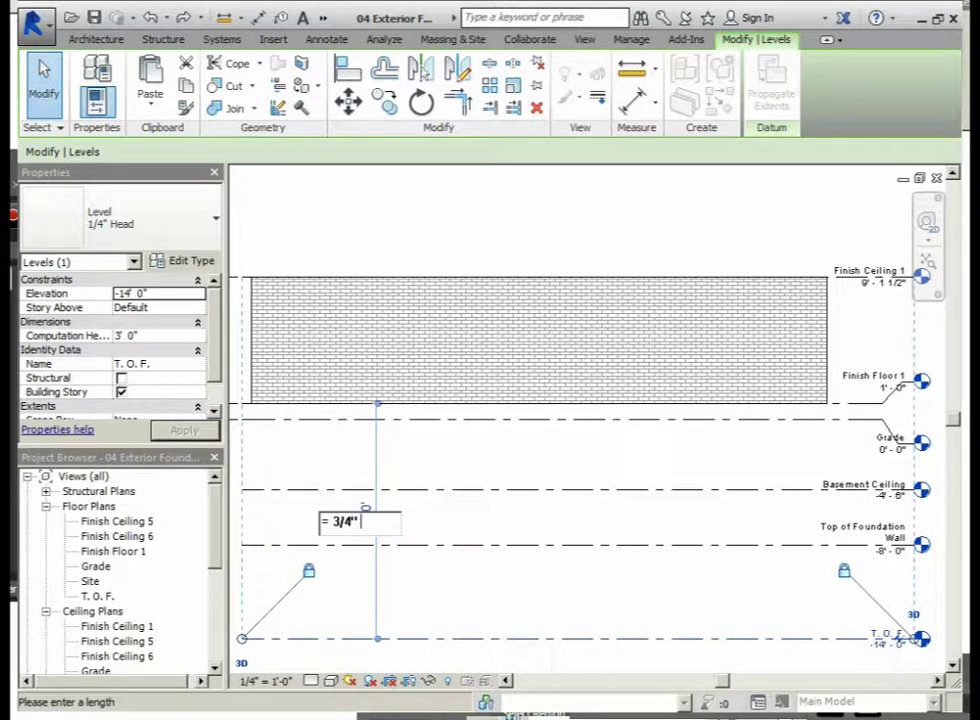
key(BackSpace)
text(+5)
key(BackSpace)
text(7 1/4")
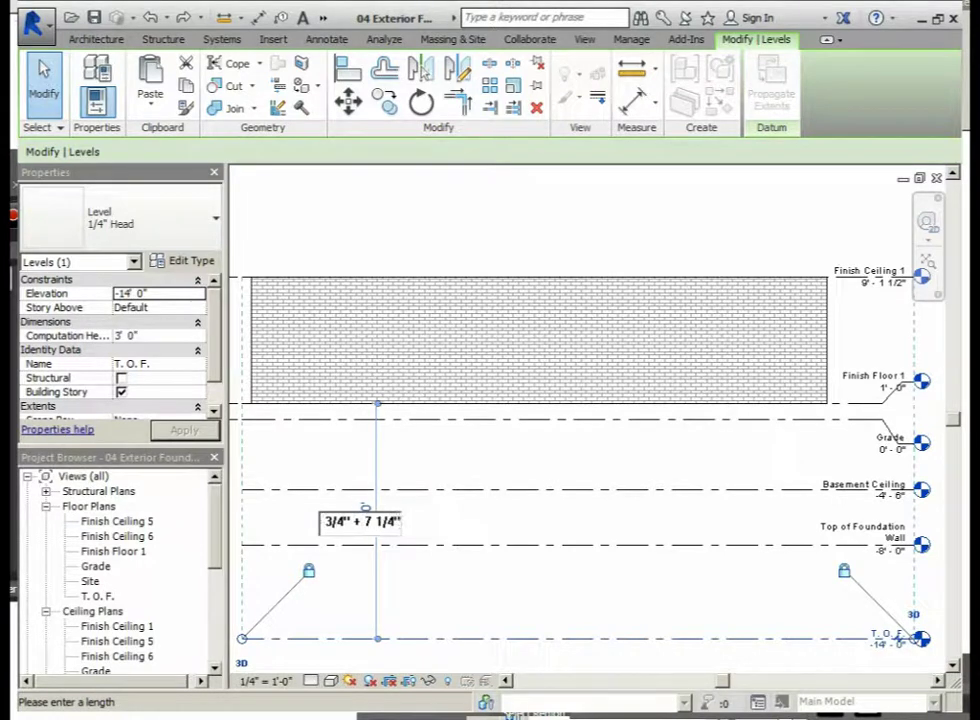
text( +)
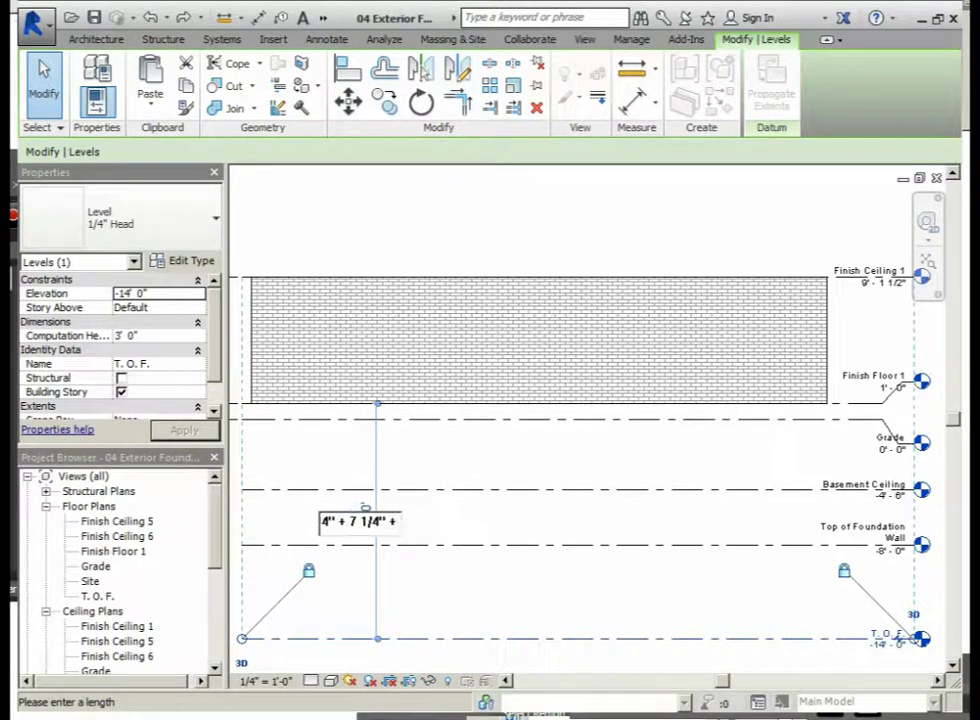
text( 7')
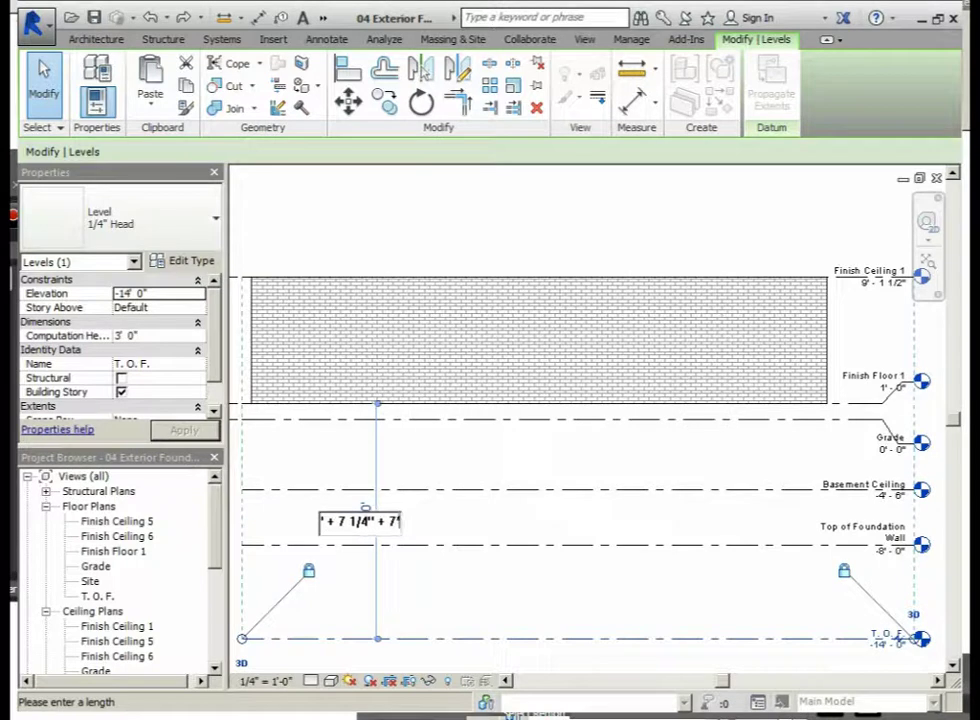
text(7" +)
text( 4")
Check the terms of the T. O. F. distance formula against the foundation wall detail and apply = 3/4" + 7 1/4" + 7'7" + 4"
key(Left)
key(Left)
key(Left)
key(Left)
key(Left)
key(Left)
key(Left)
key(Left)
key(Left)
key(Left)
key(Left)
key(Left)
key(Left)
key(Left)
key(Left)
key(Left)
key(Left)
key(Left)
key(Left)
key(Left)
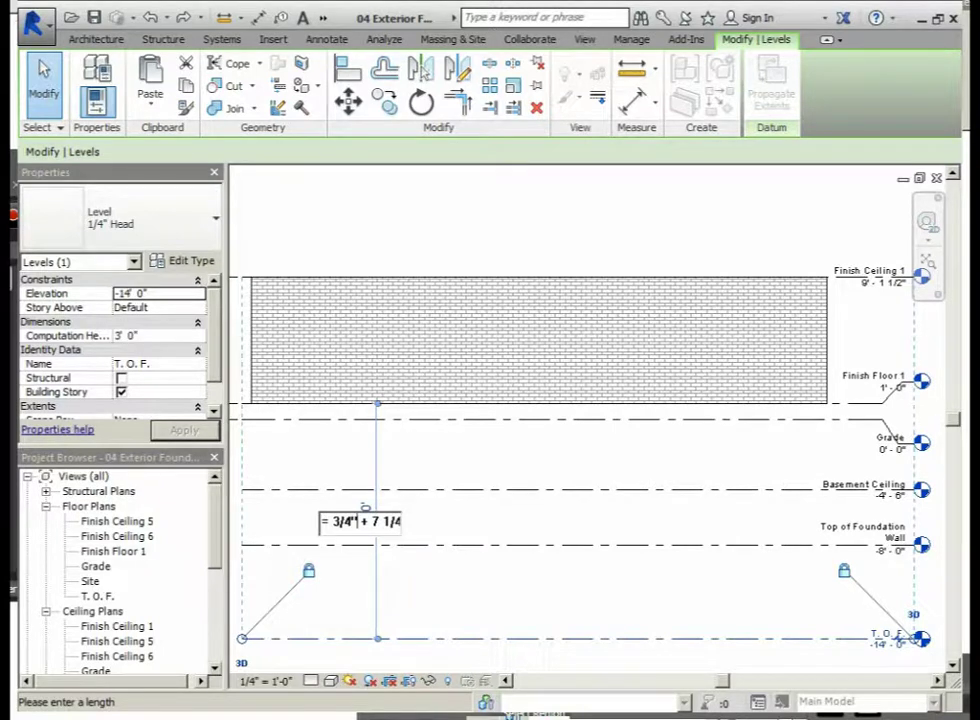
key(Right)
key(Right)
key(Right)
key(Right)
key(Right)
key(BackSpace)
key(BackSpace)
key(BackSpace)
key(BackSpace)
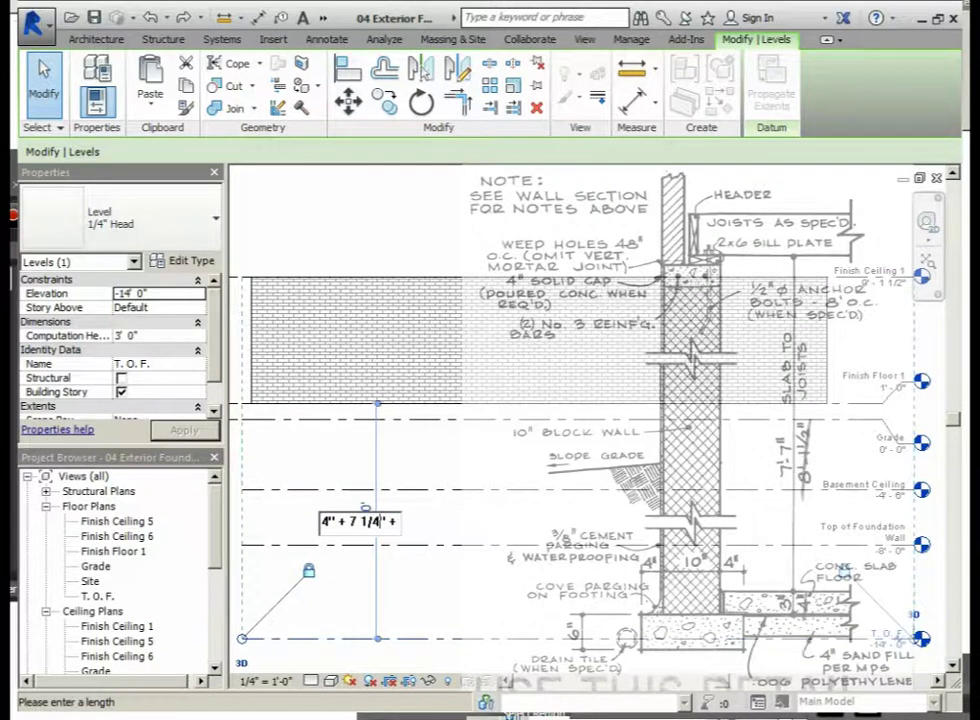
text(7'7")
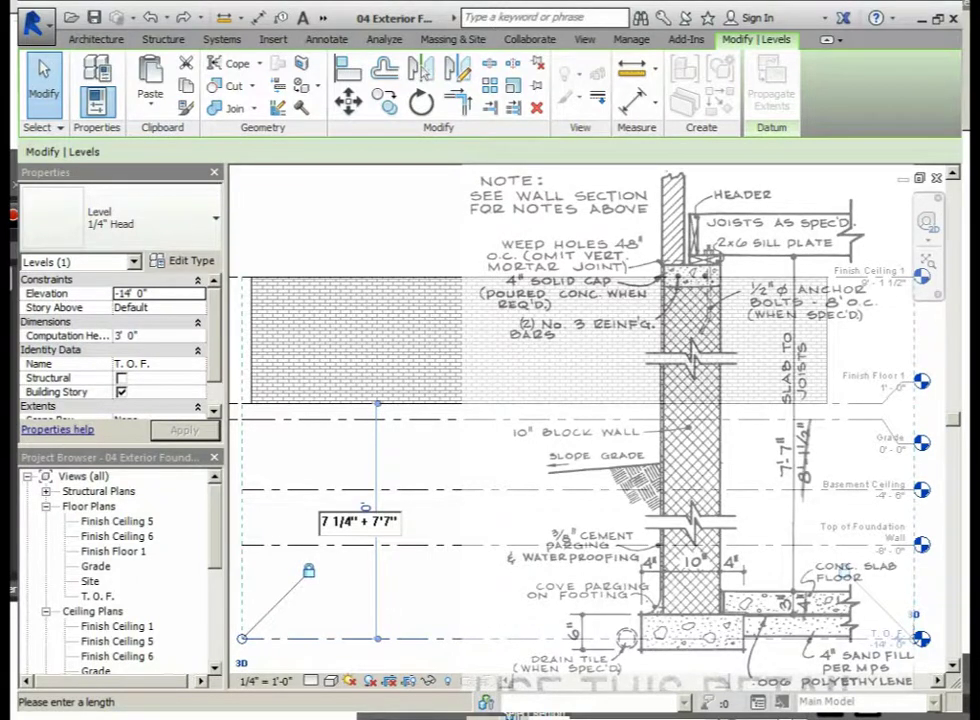
text(+ 4")
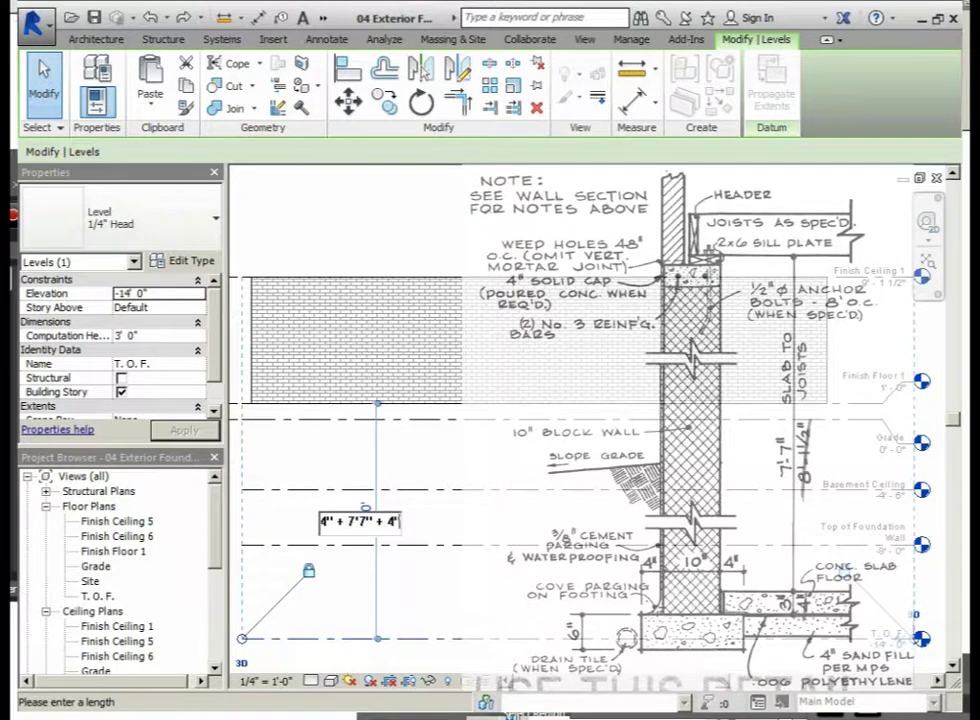
key(Return)
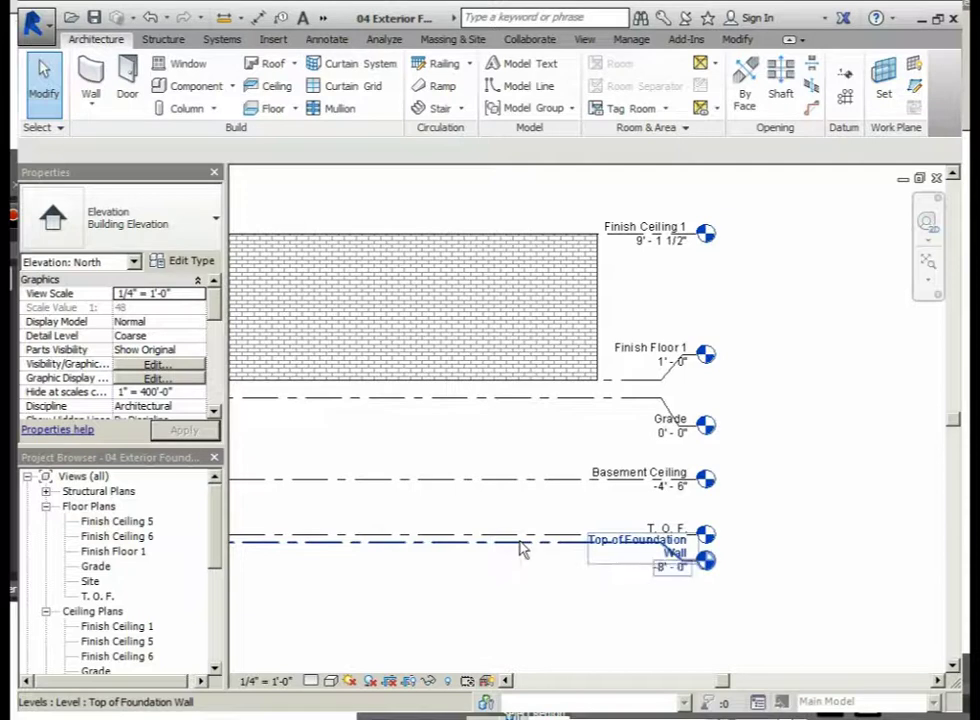
Move the Top of Foundation Wall level up above T. O. F., to an elevation of about -6'-1"
click(458, 550)
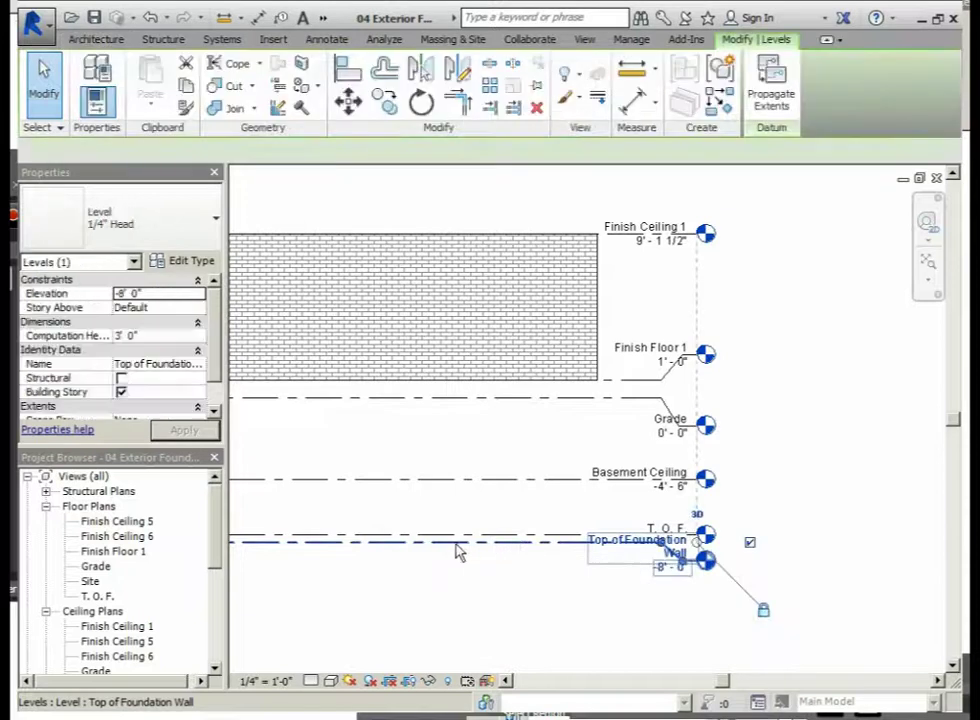
drag(434, 542, 434, 512)
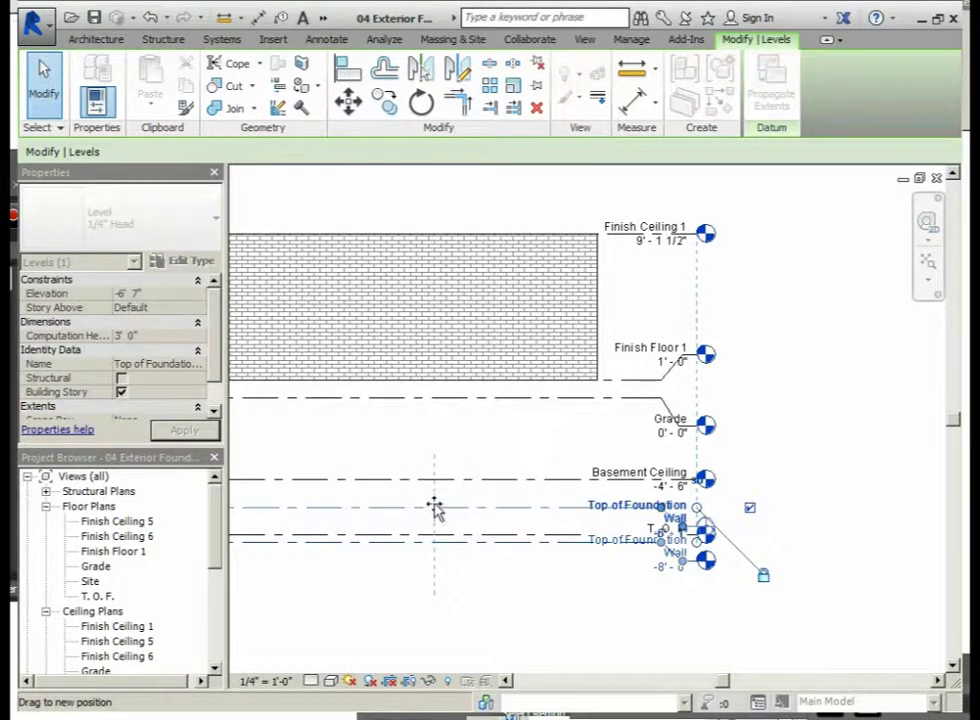
drag(434, 508, 433, 506)
Move the Basement Ceiling level up to an elevation of about -2'-7", between Grade and Top of Foundation Wall
click(424, 483)
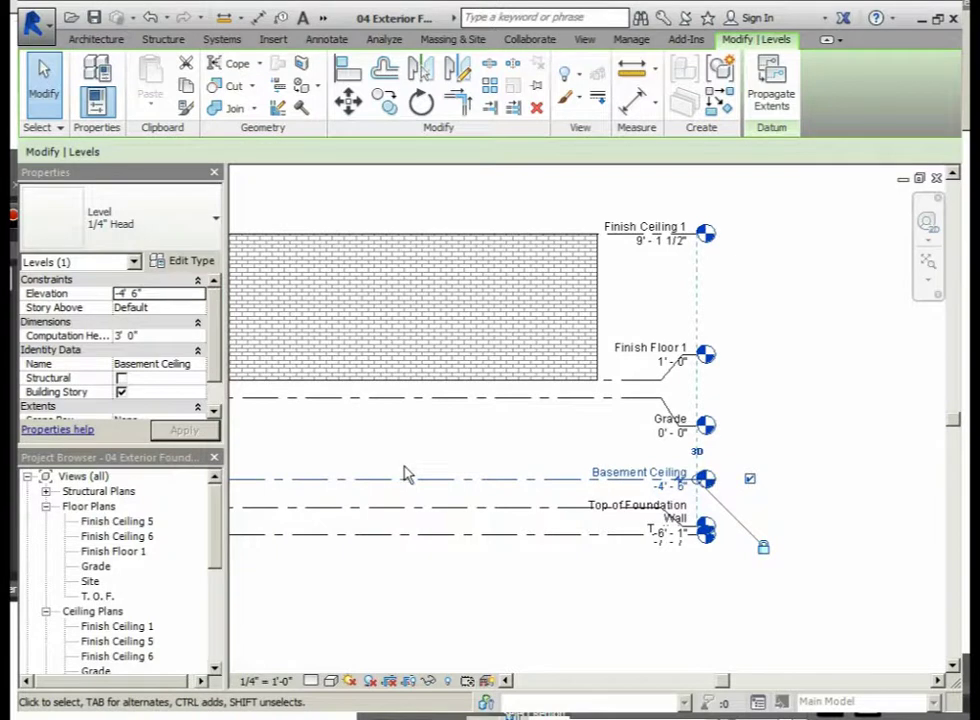
key(Escape)
click(405, 478)
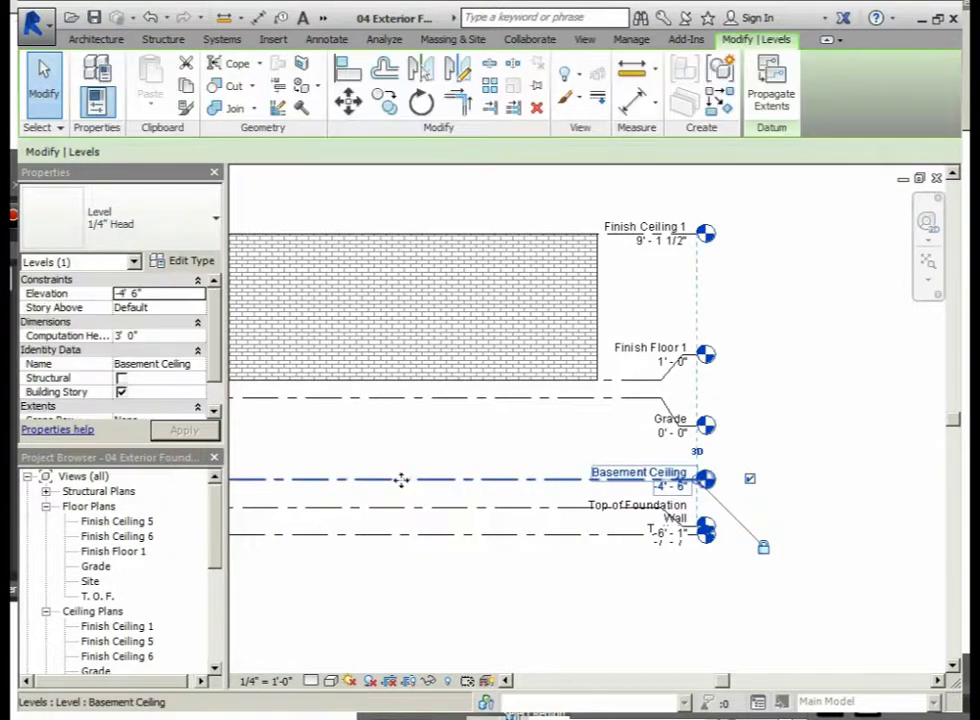
drag(398, 473, 398, 444)
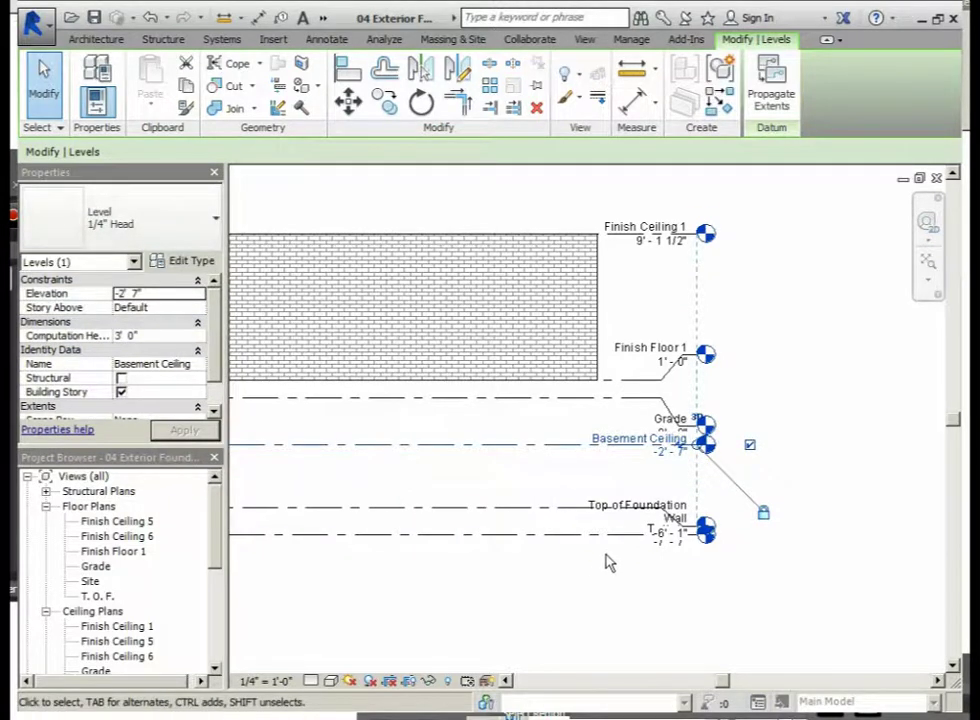
Straighten the Top of Foundation Wall level's leader and offset the T. O. F. level head below its line so the labels do not overlap
click(577, 513)
click(577, 509)
drag(680, 522, 672, 553)
click(668, 541)
click(625, 604)
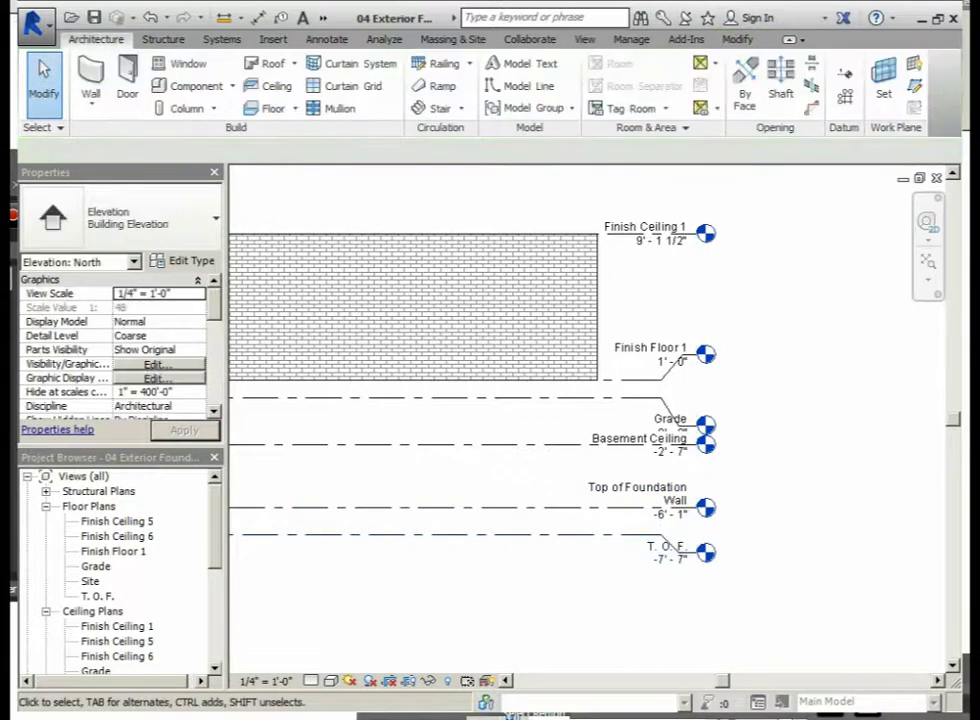
Place an aligned dimension between the T. O. F. and Finish Floor 1 levels, in line with the existing dimensions beside the wall
key(z)
key(f)
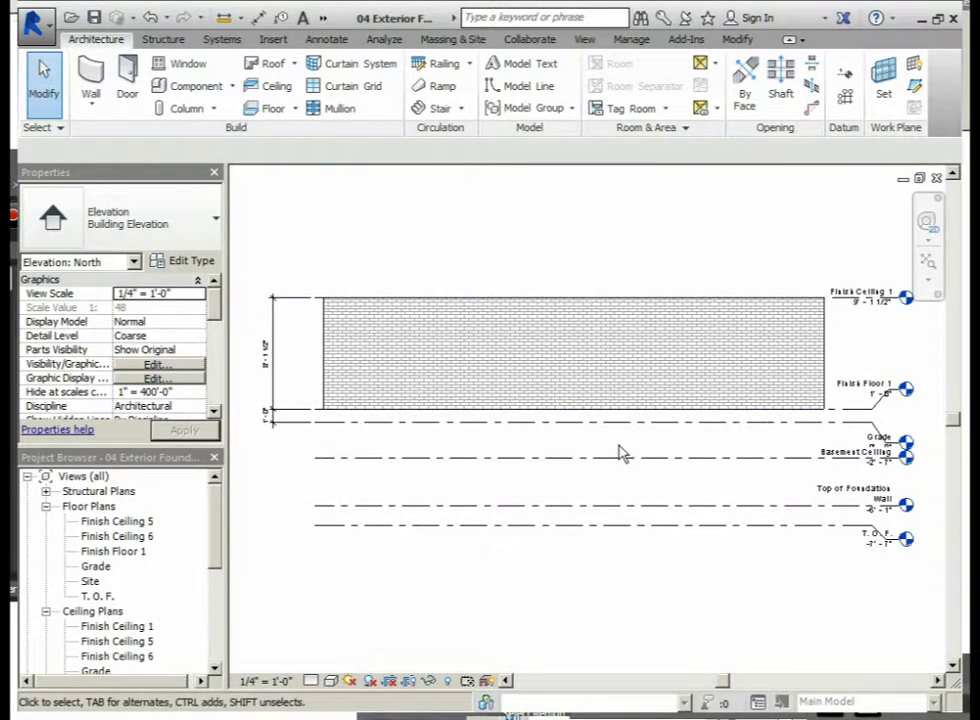
click(326, 40)
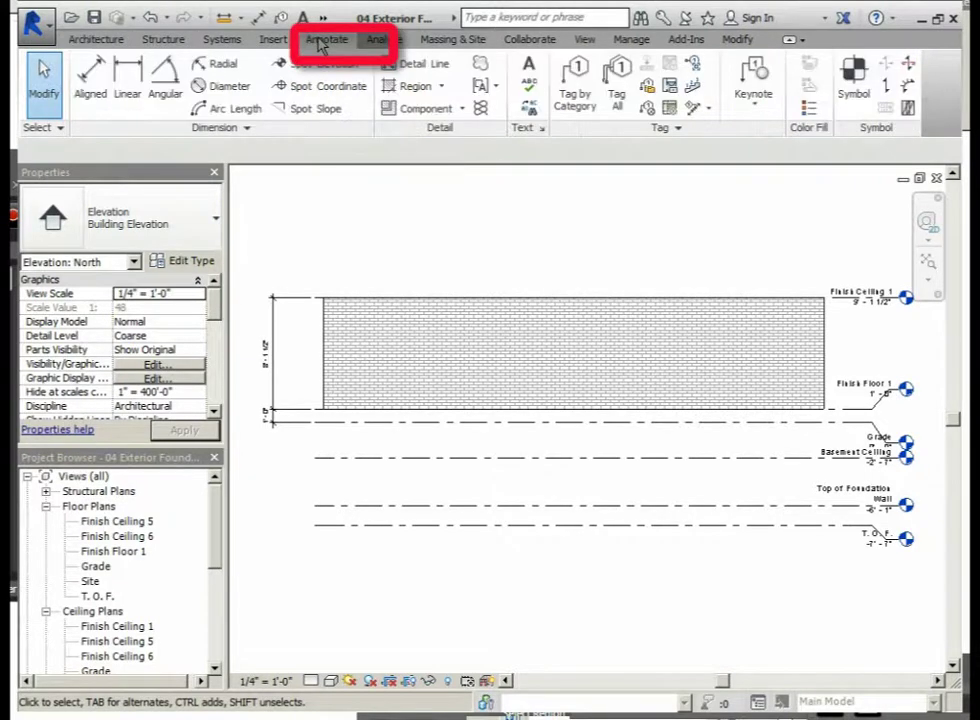
click(91, 84)
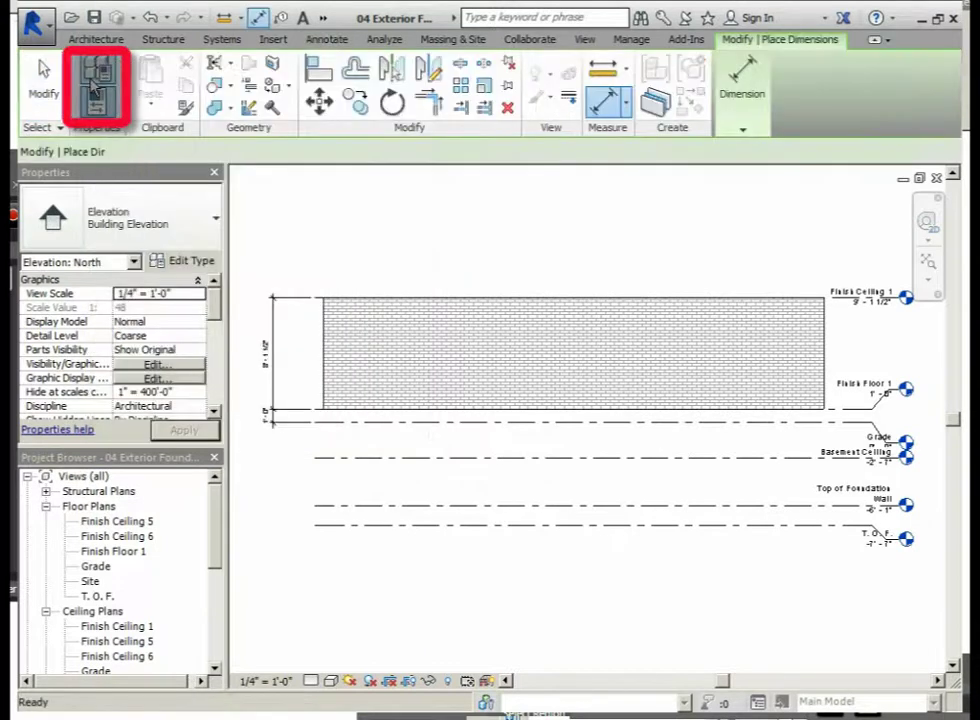
click(367, 536)
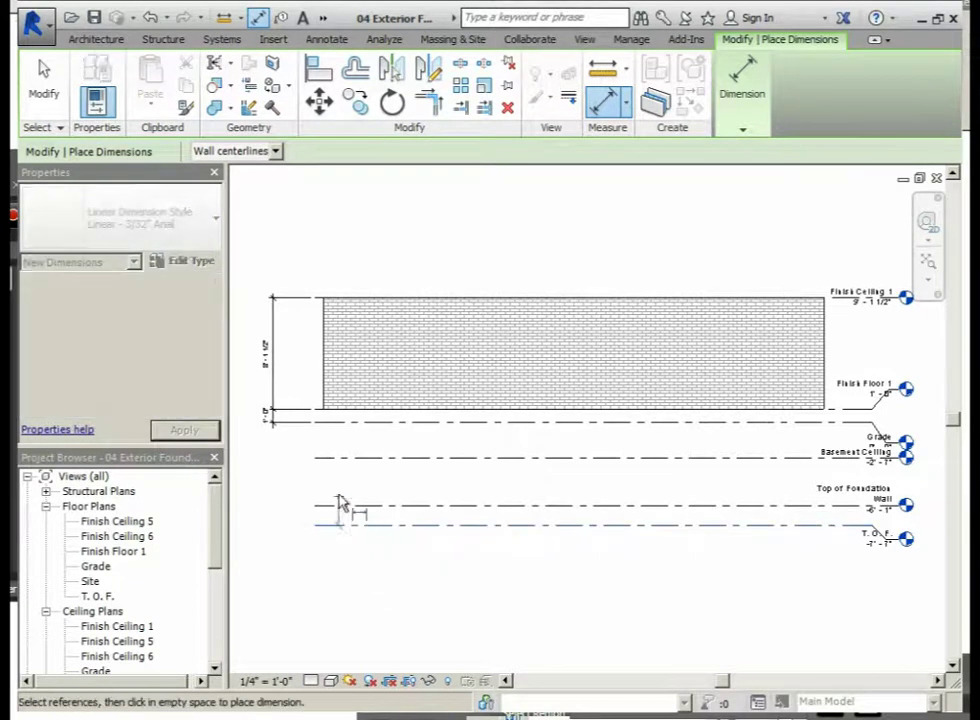
click(319, 414)
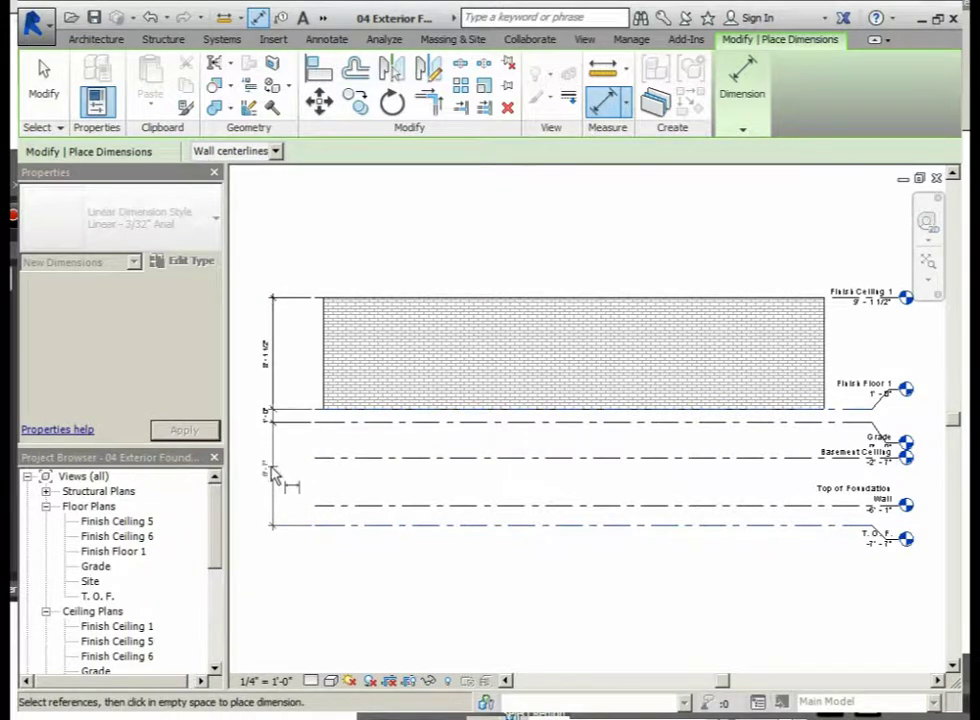
click(275, 474)
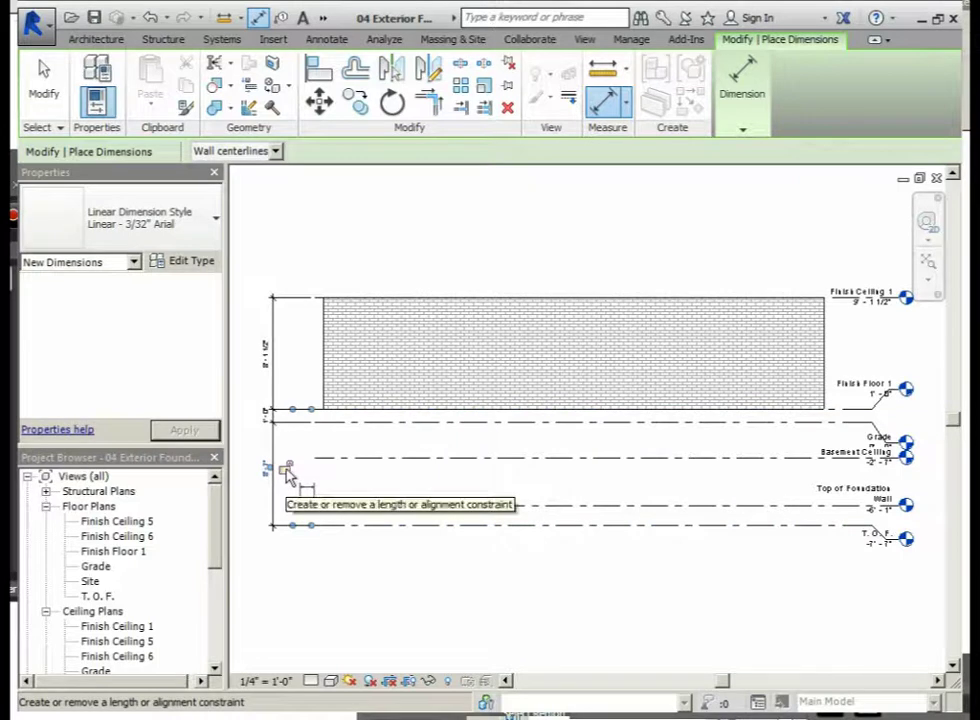